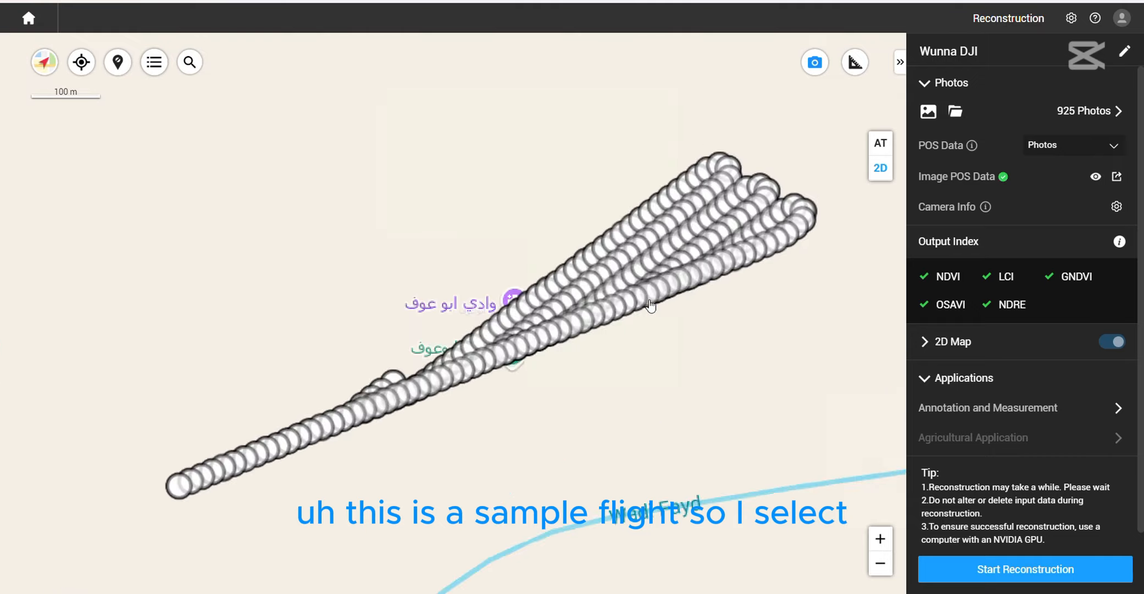
- Review the 2D Map settings with Standalone Computation and High resolution, run the reconstruction and acknowledge its completion
scroll(656, 307, "down", 1)
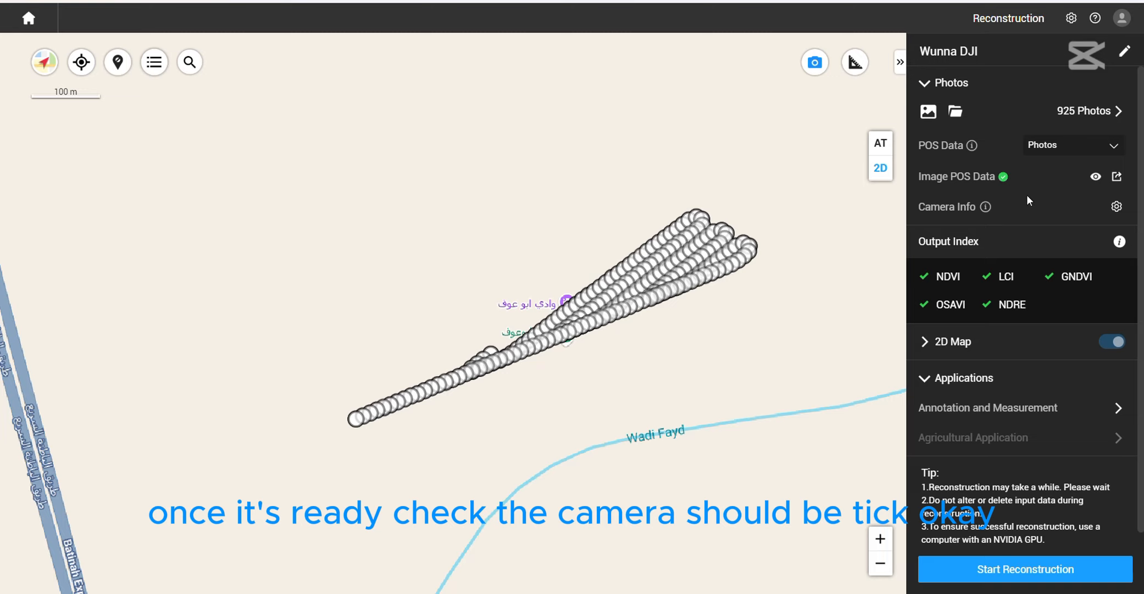
scroll(998, 363, "down", 1)
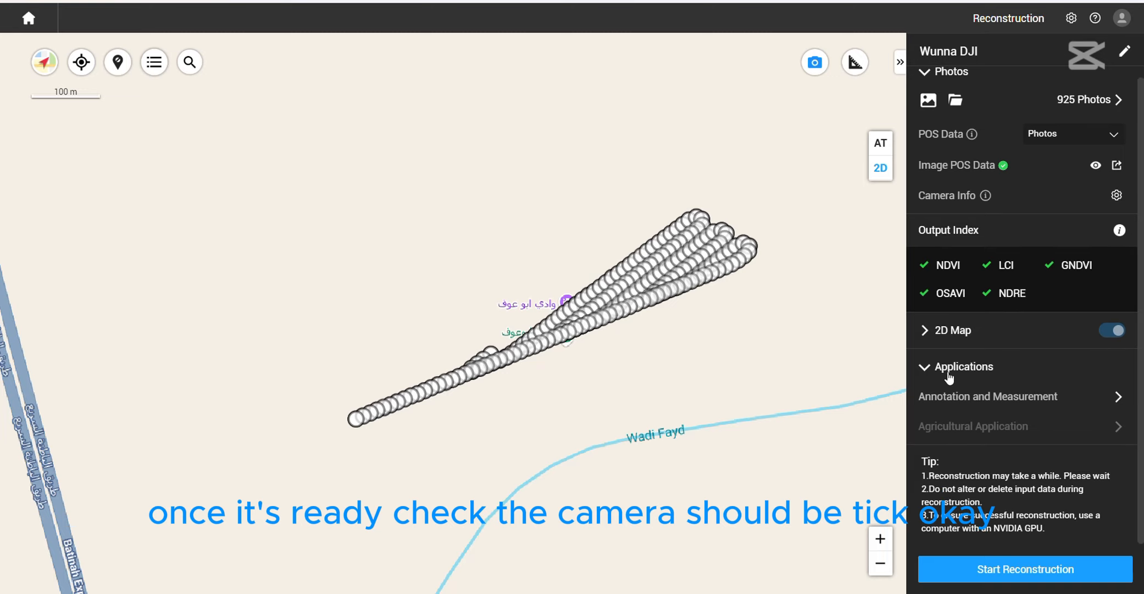
left_click(928, 333)
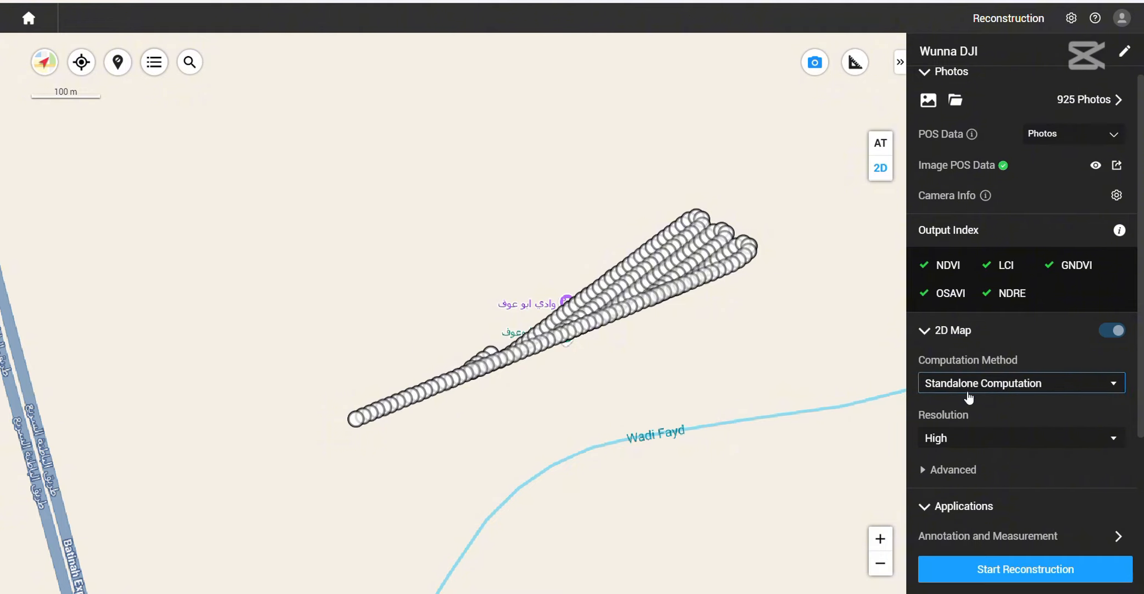
scroll(968, 390, "down", 3)
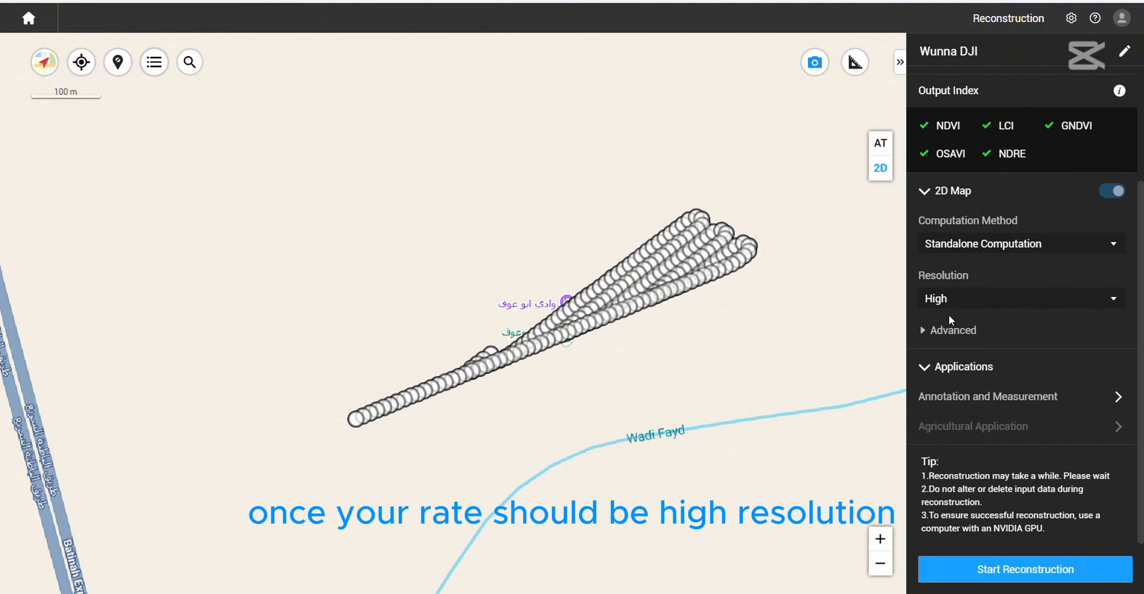
left_click(997, 568)
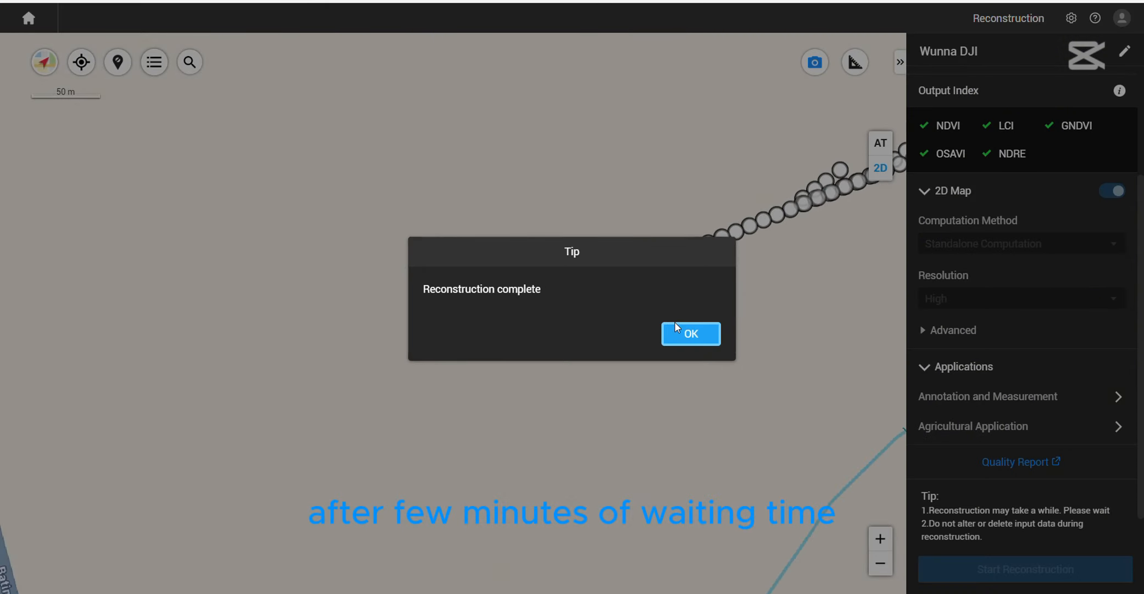
left_click(691, 334)
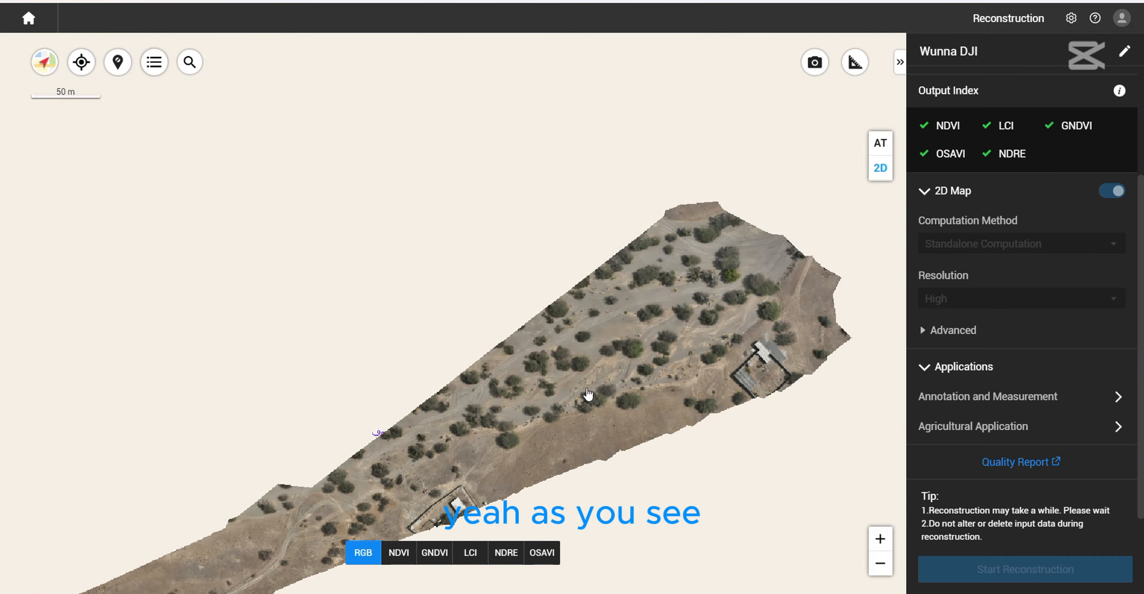
- Inspect the reconstructed RGB map up close and compare its NDVI and GNDVI layers
scroll(585, 397, "up", 5)
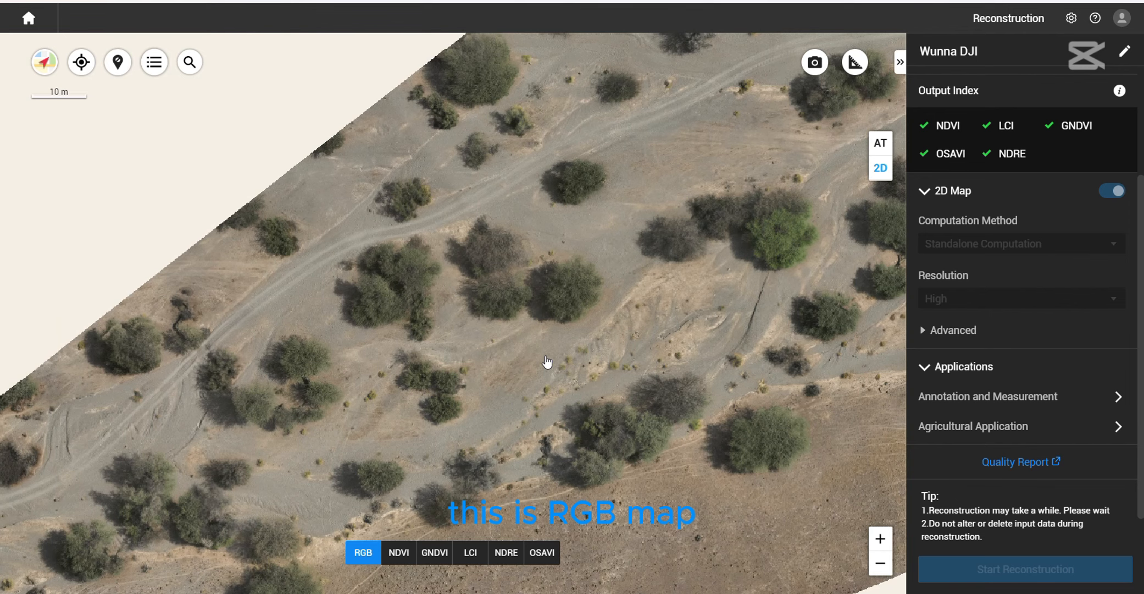
left_click(396, 553)
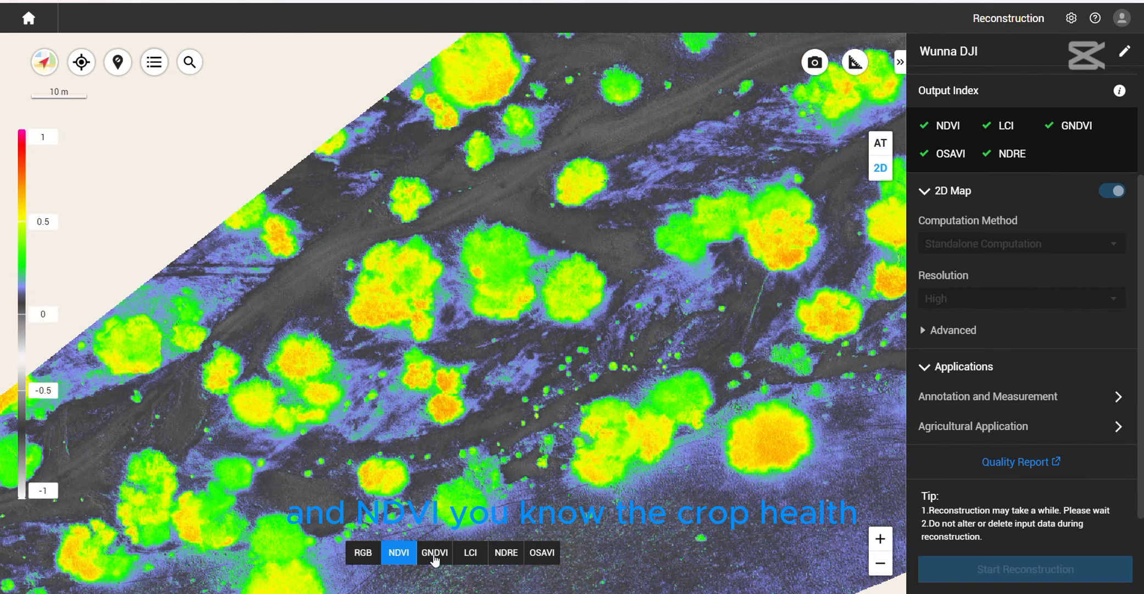
scroll(546, 384, "down", 2)
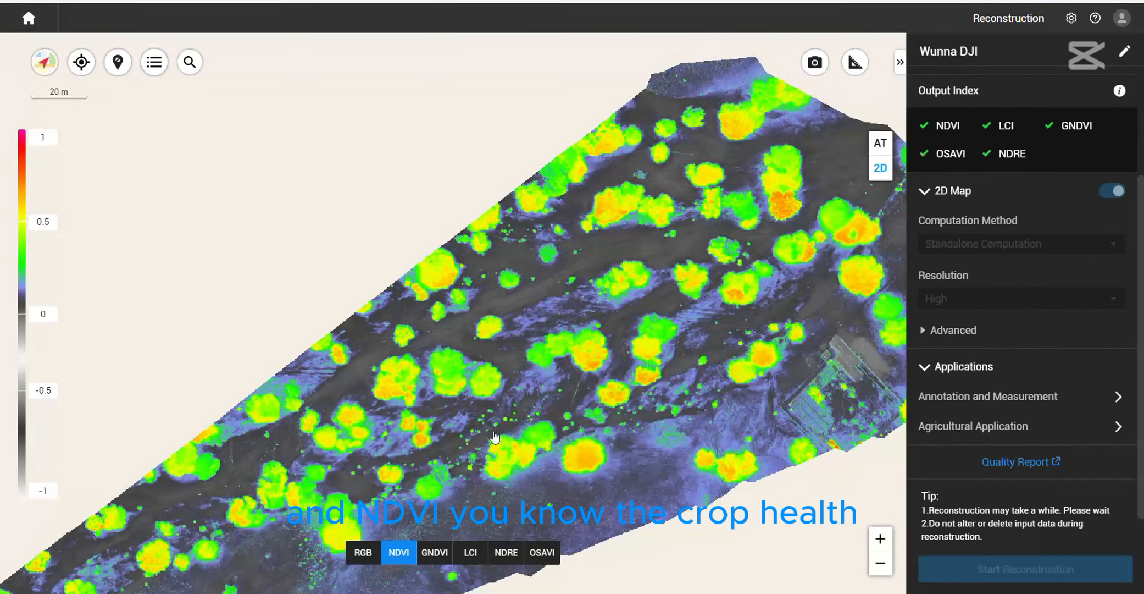
left_click(444, 559)
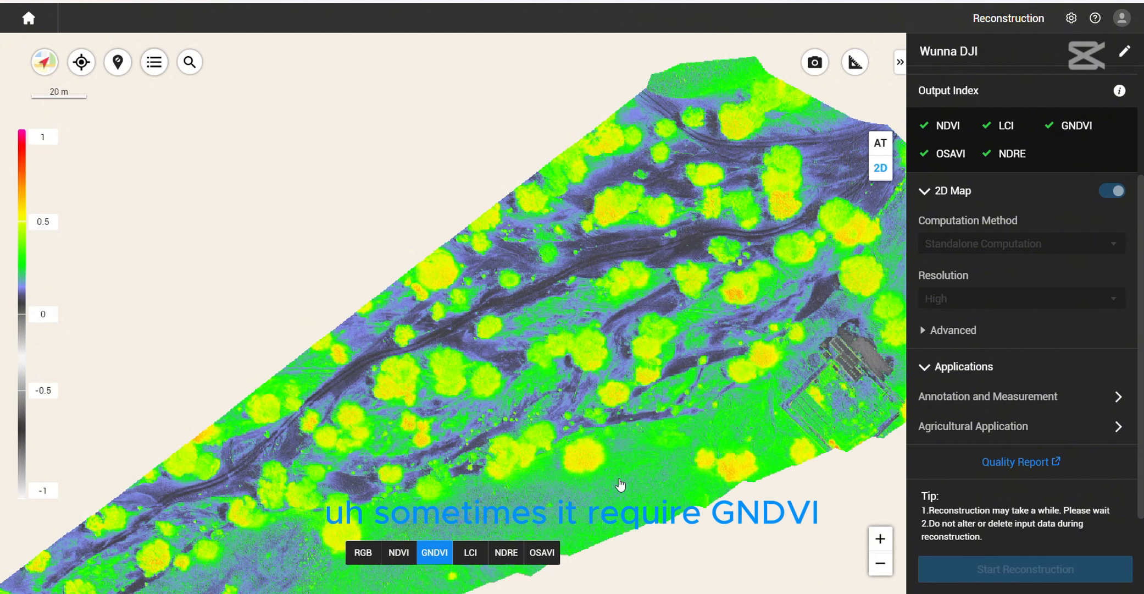
left_click(390, 557)
left_click(437, 555)
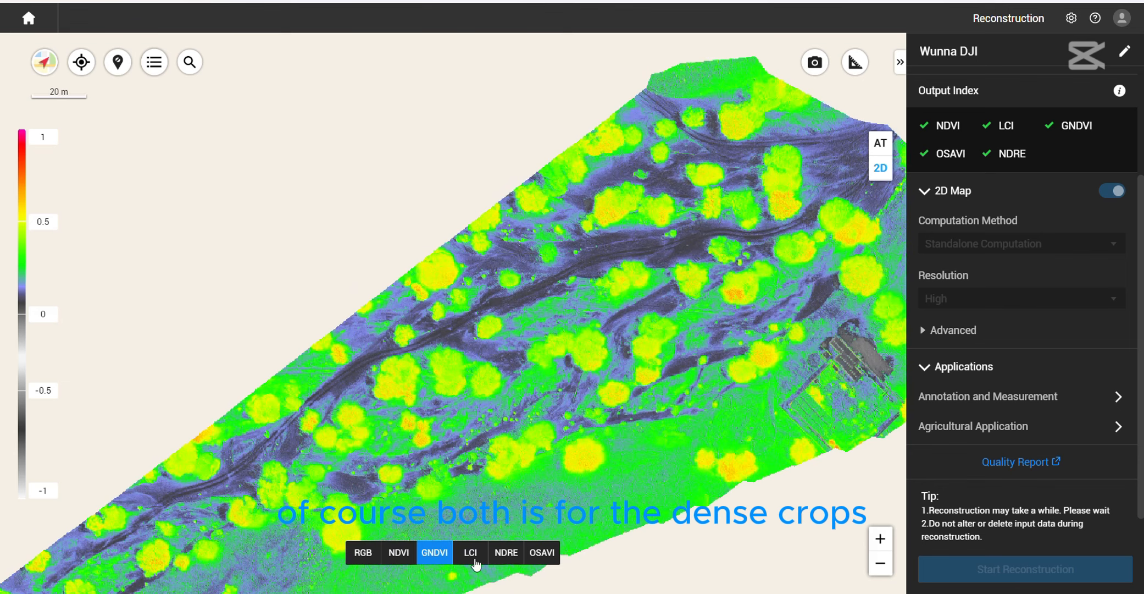
- Display the OSAVI layer and examine the trees across the reconstructed area
left_click(543, 554)
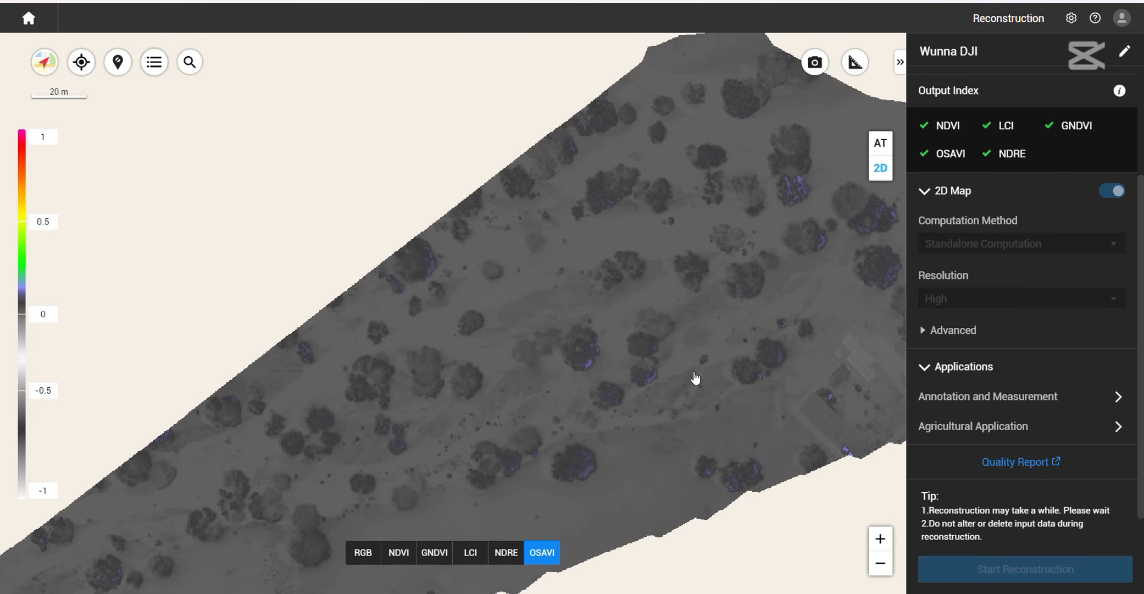
scroll(695, 380, "up", 1)
scroll(653, 389, "down", 1)
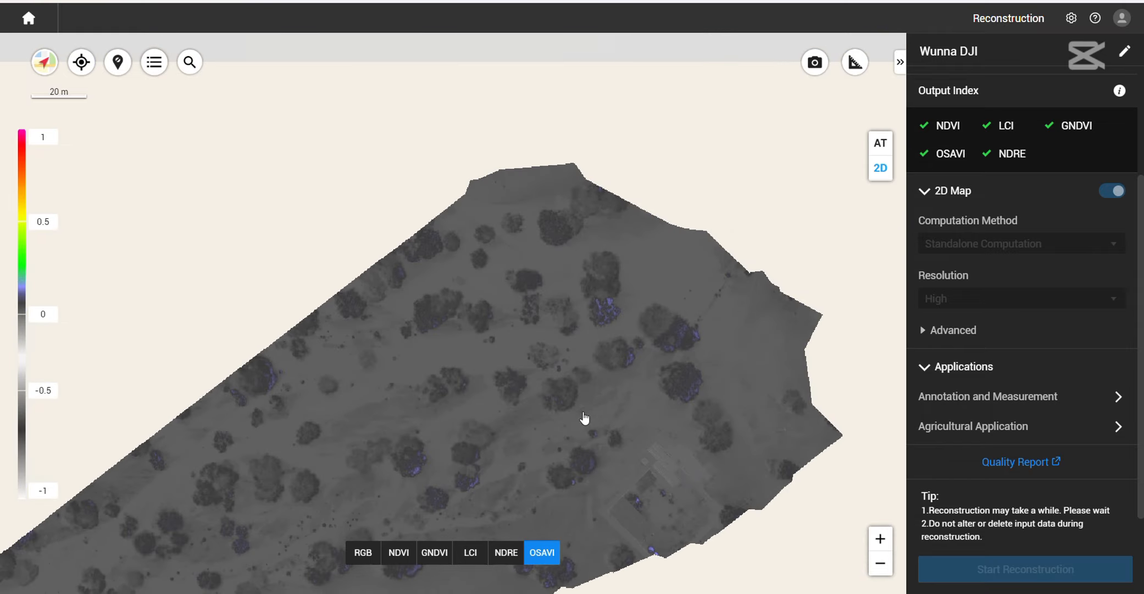
scroll(629, 402, "up", 1)
left_click_drag(592, 427, 684, 324)
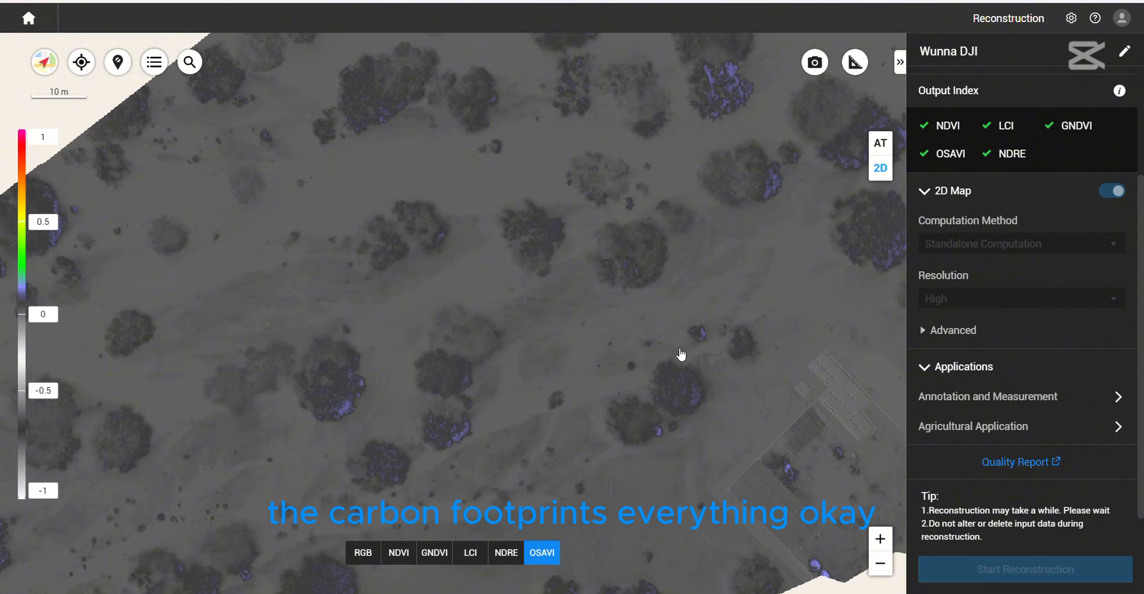
left_click_drag(682, 355, 760, 414)
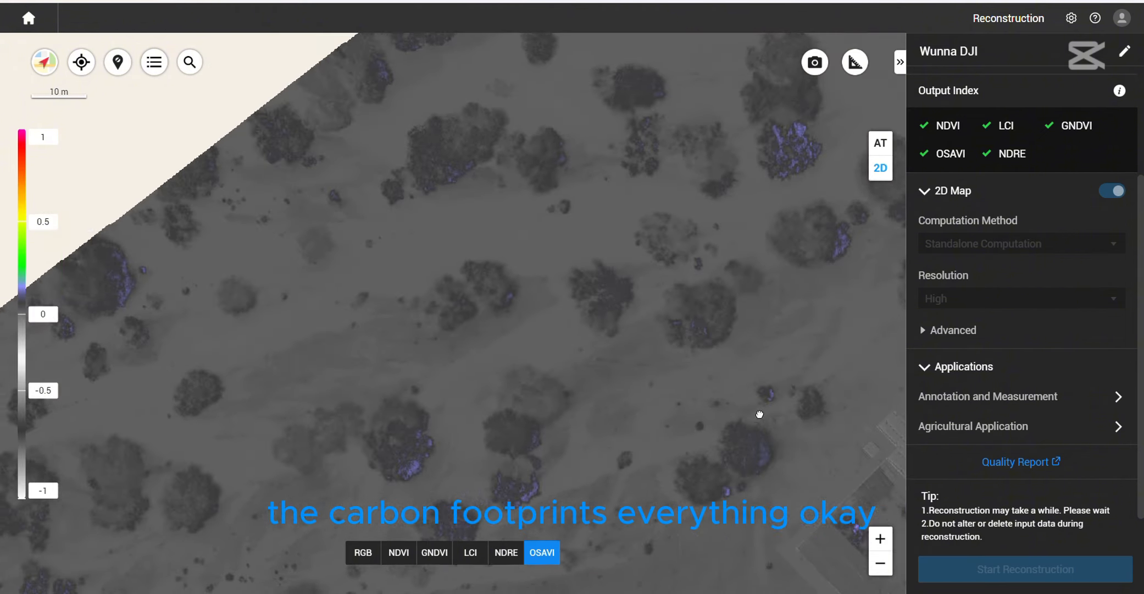
scroll(761, 409, "down", 2)
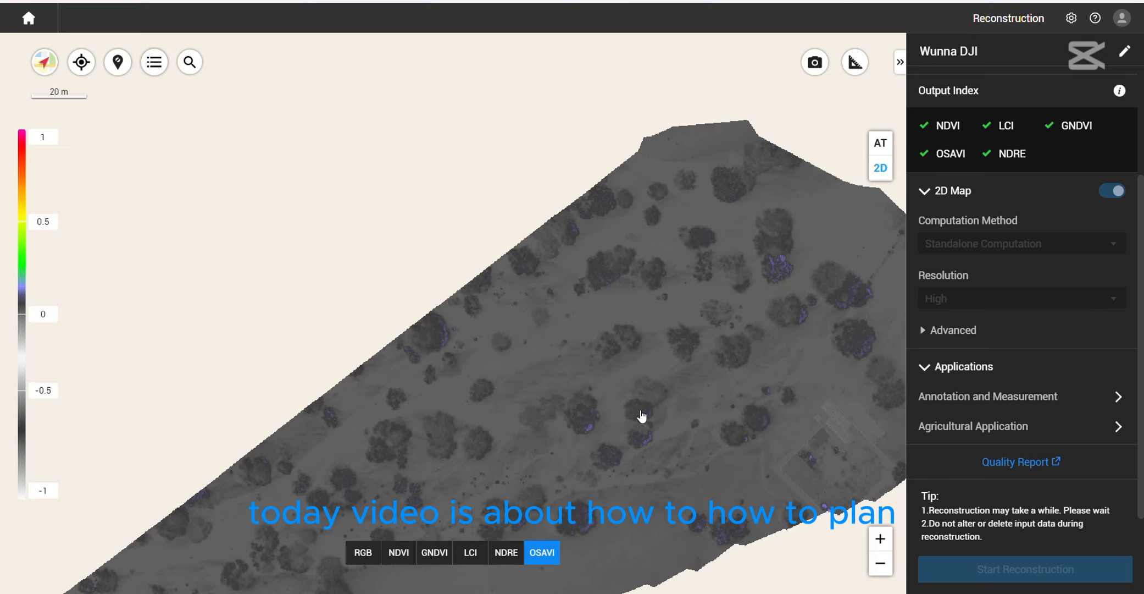
left_click_drag(672, 379, 689, 310)
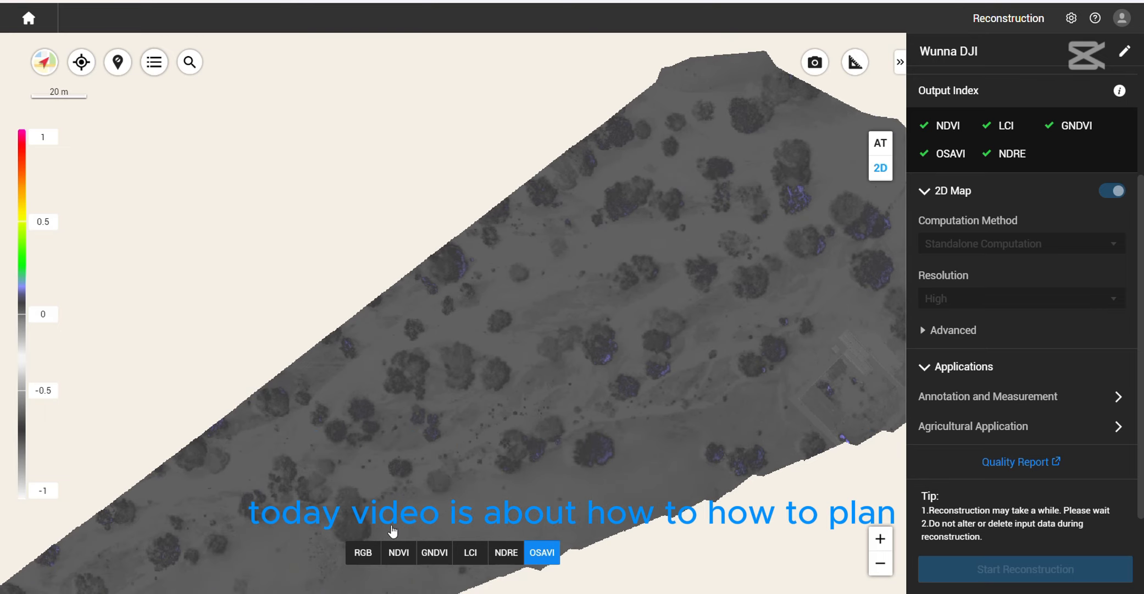
- Return the map to the RGB layer and open the project's Agricultural Application for mission area planning
left_click(369, 553)
left_click_drag(671, 378, 664, 447)
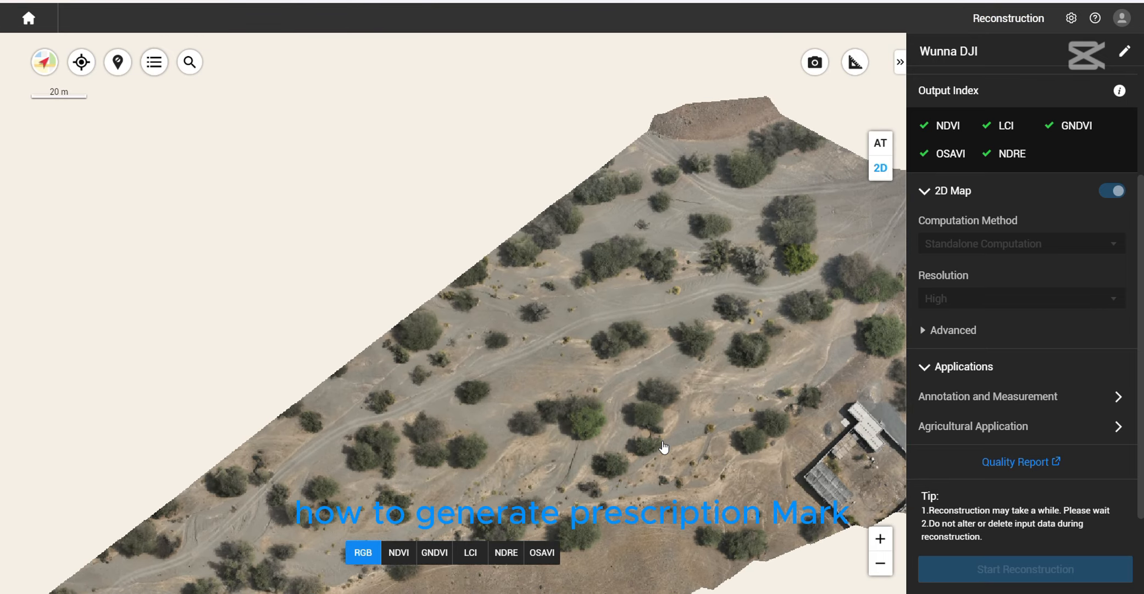
scroll(664, 447, "up", 2)
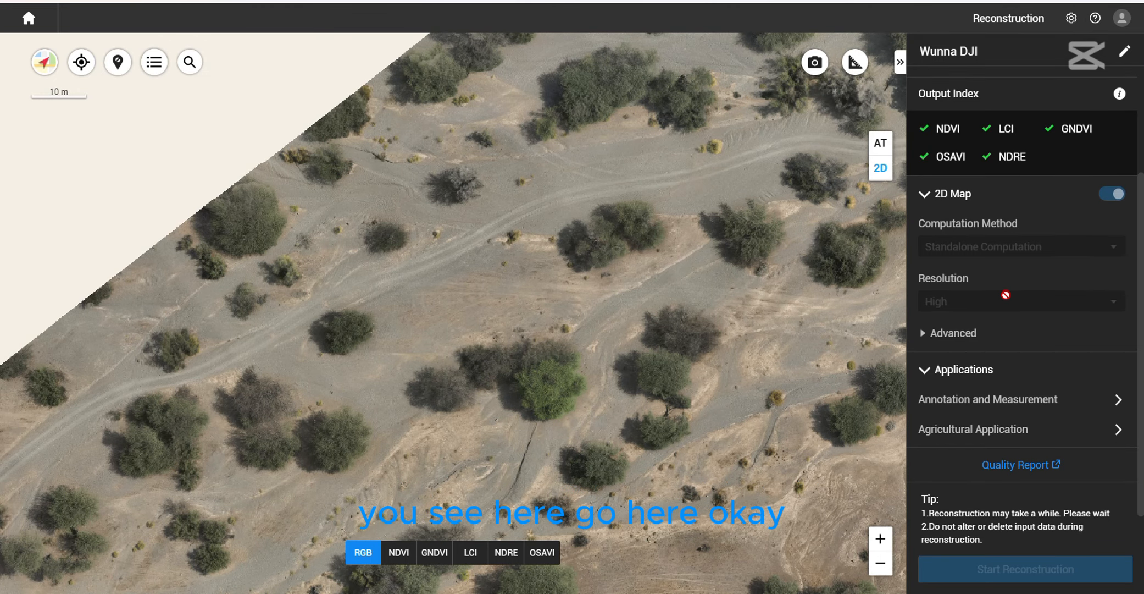
scroll(1027, 209, "up", 3)
scroll(1002, 128, "down", 3)
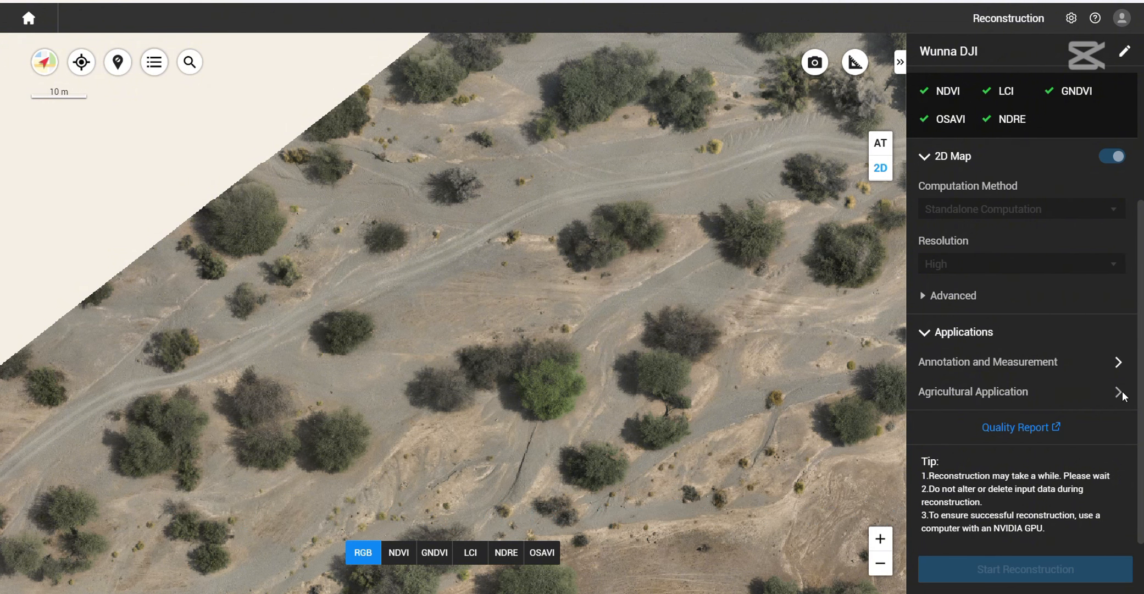
left_click(1119, 392)
left_click(687, 342)
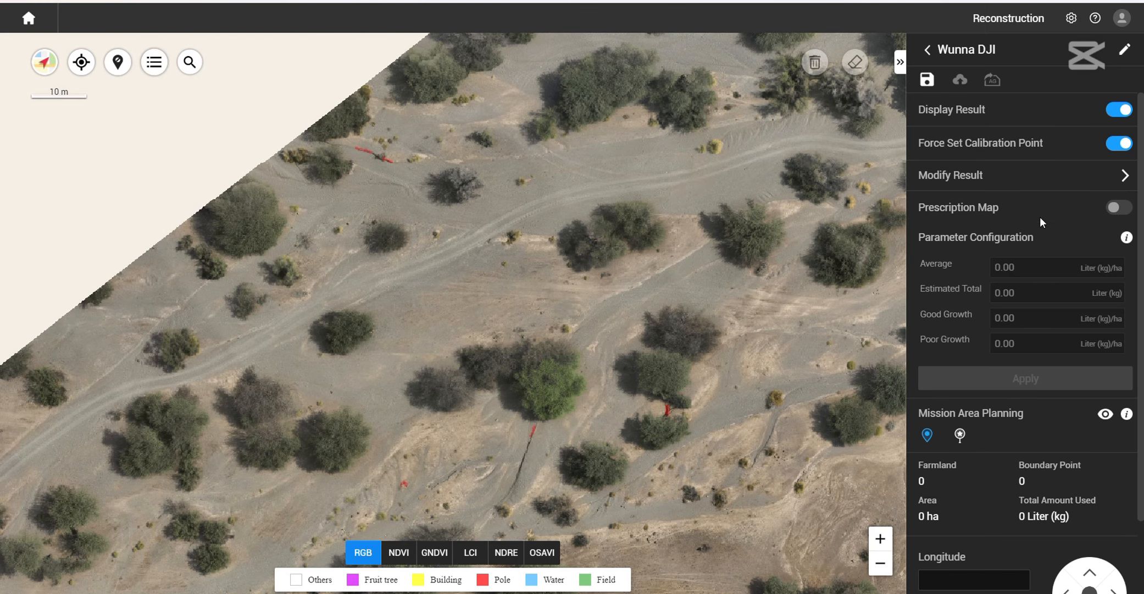
left_click(928, 435)
- Examine the red pole detections among the trees and ground cracks on the RGB map for misidentified obstacles
scroll(409, 374, "down", 2)
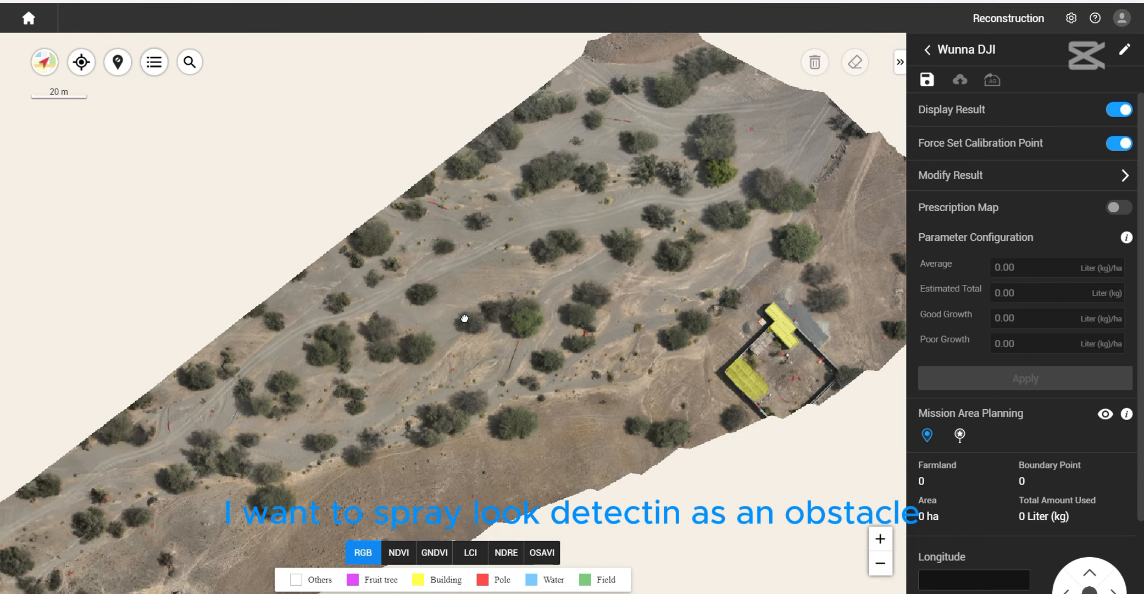
left_click_drag(465, 317, 455, 401)
scroll(455, 401, "up", 2)
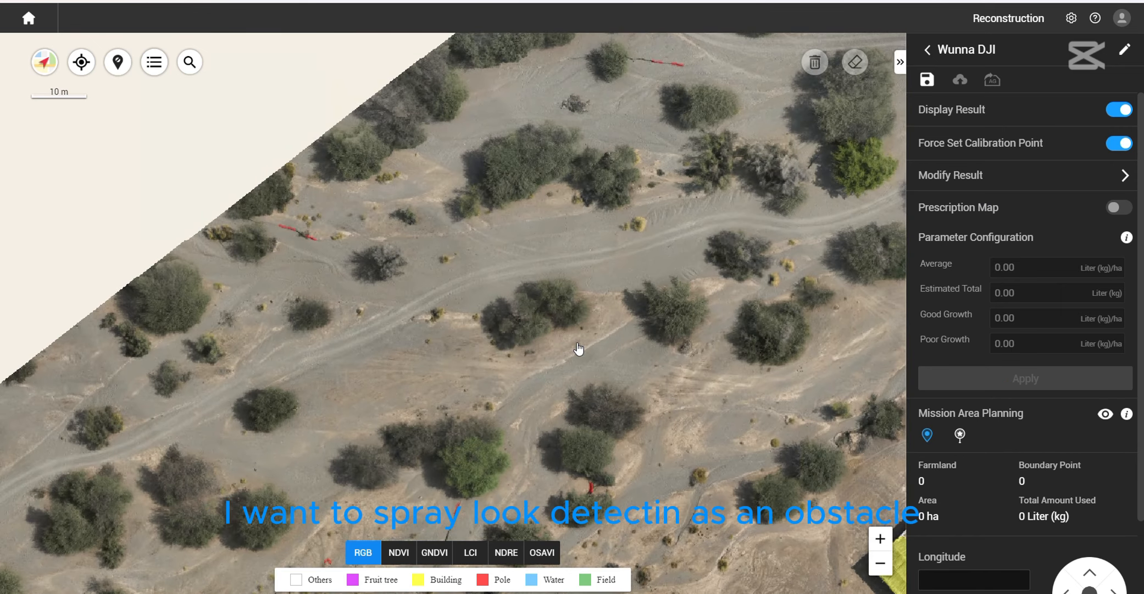
left_click_drag(665, 278, 653, 433)
scroll(665, 193, "up", 3)
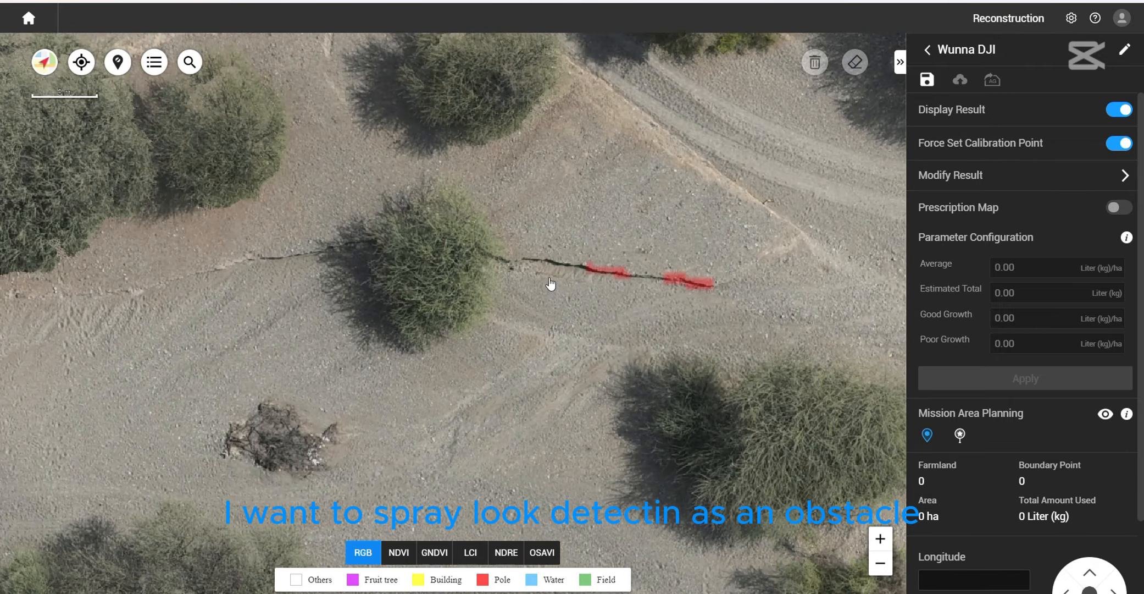
scroll(724, 314, "down", 2)
left_click_drag(712, 362, 684, 259)
left_click_drag(626, 346, 651, 240)
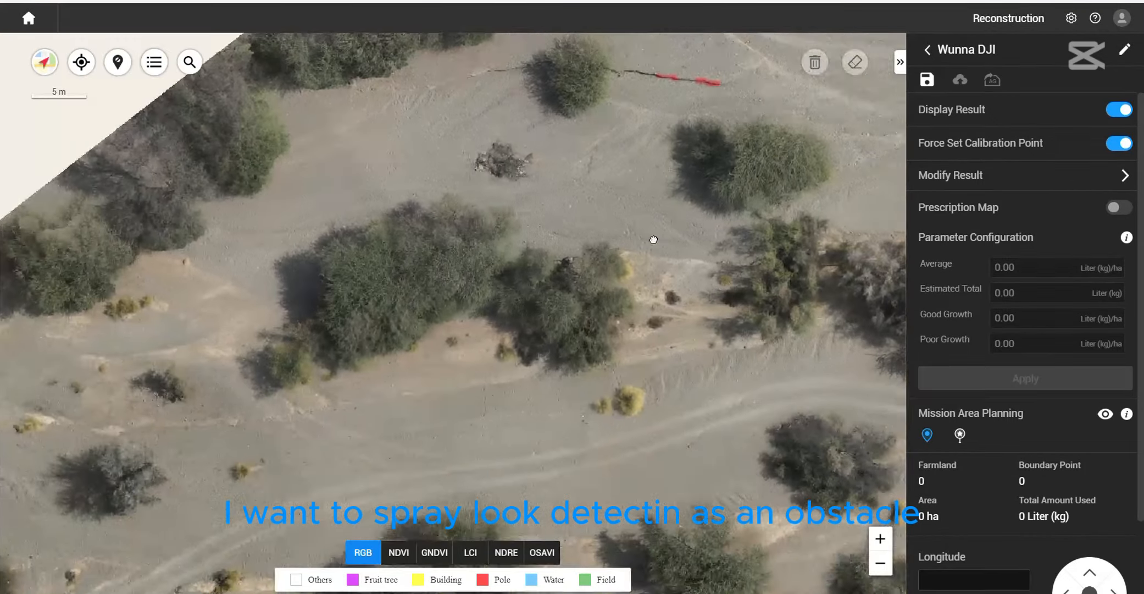
left_click_drag(621, 396, 636, 265)
left_click_drag(629, 327, 653, 248)
scroll(653, 248, "down", 2)
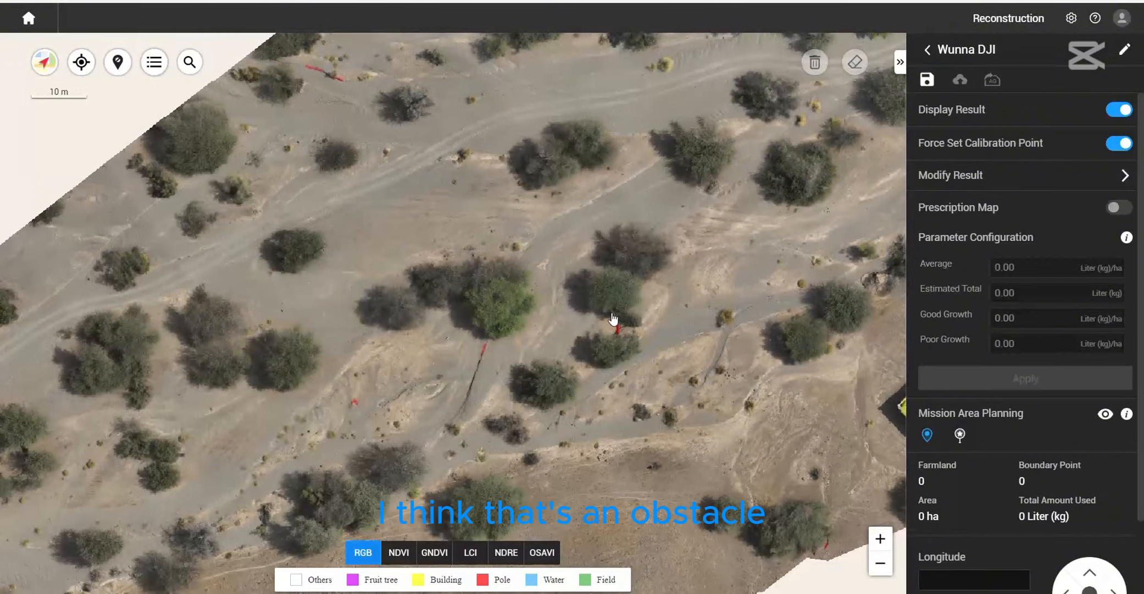
scroll(616, 352, "up", 3)
scroll(498, 245, "up", 2)
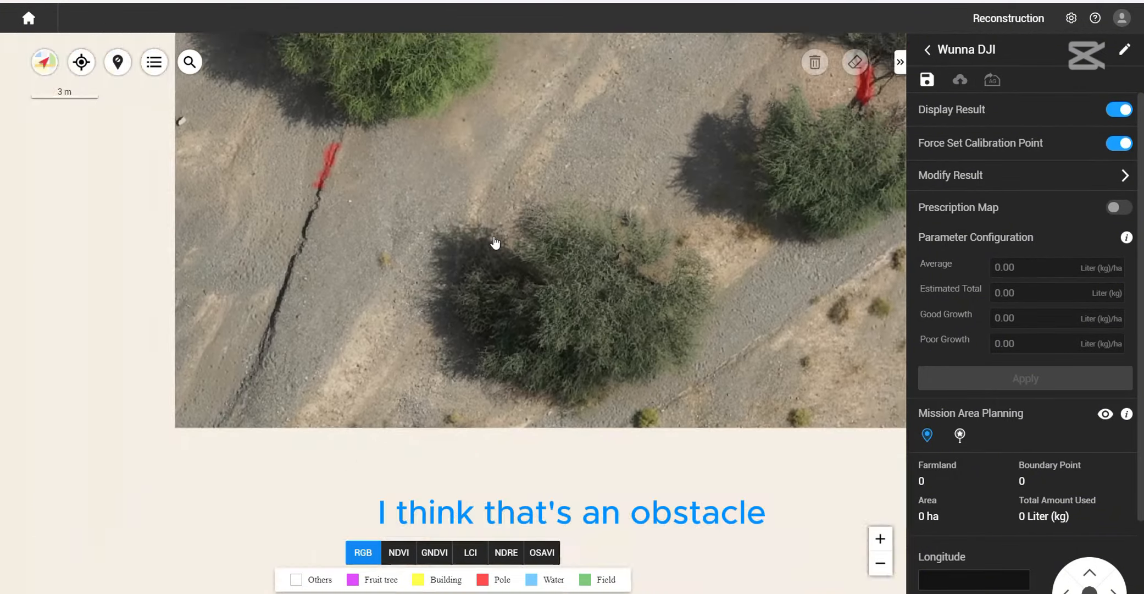
scroll(489, 253, "down", 3)
left_click_drag(483, 274, 605, 405)
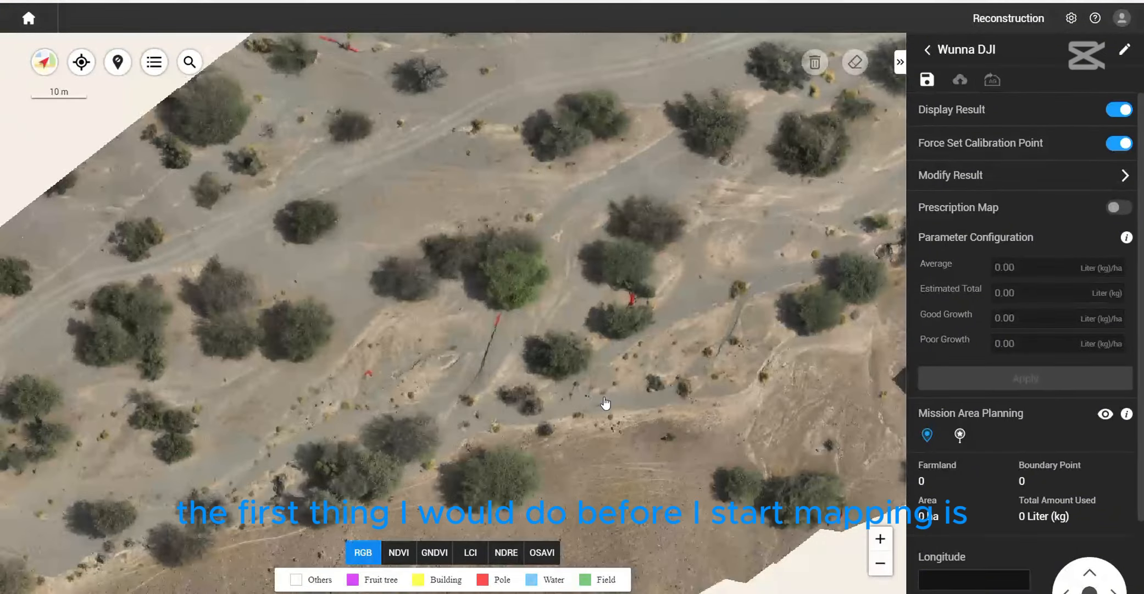
scroll(605, 408, "down", 1)
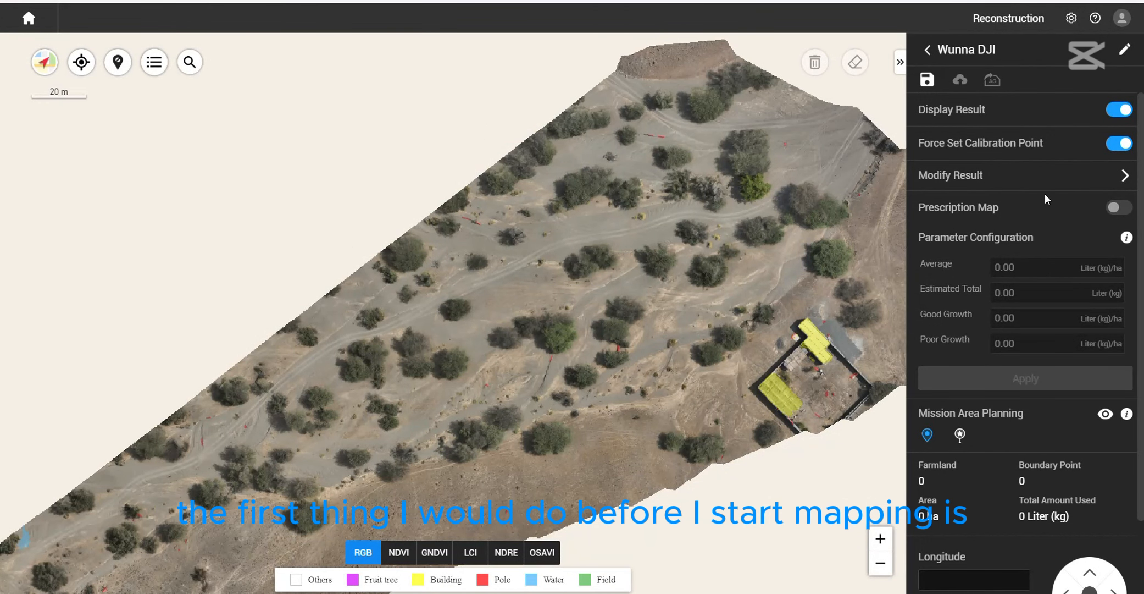
- Start modifying the identification result with the Others type and brush over the red pole detection on the ground crack beside the tree
left_click(1123, 177)
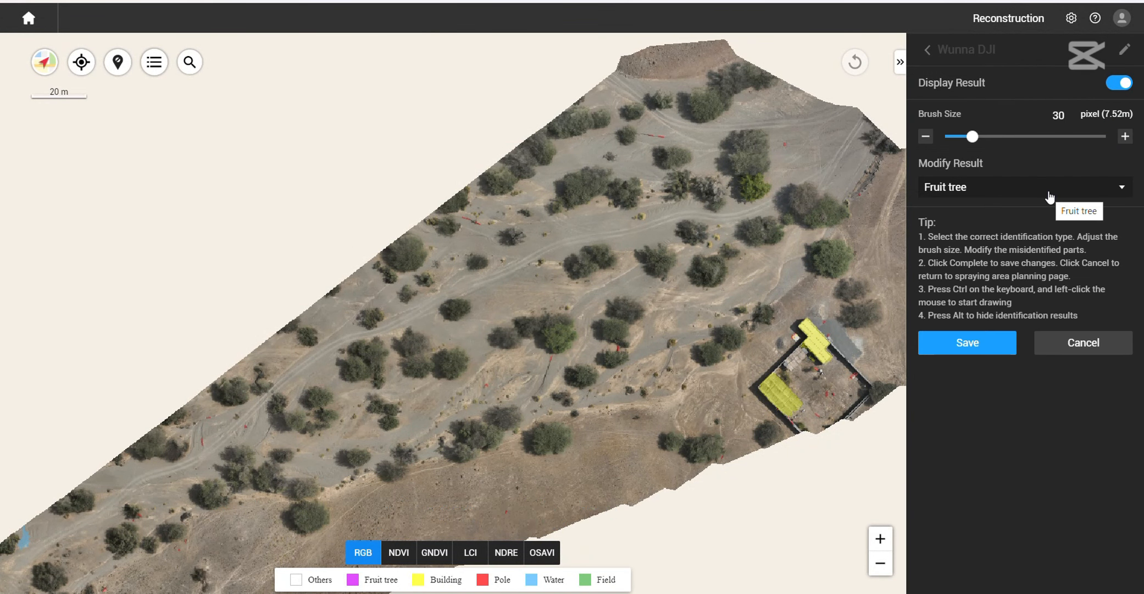
left_click(963, 190)
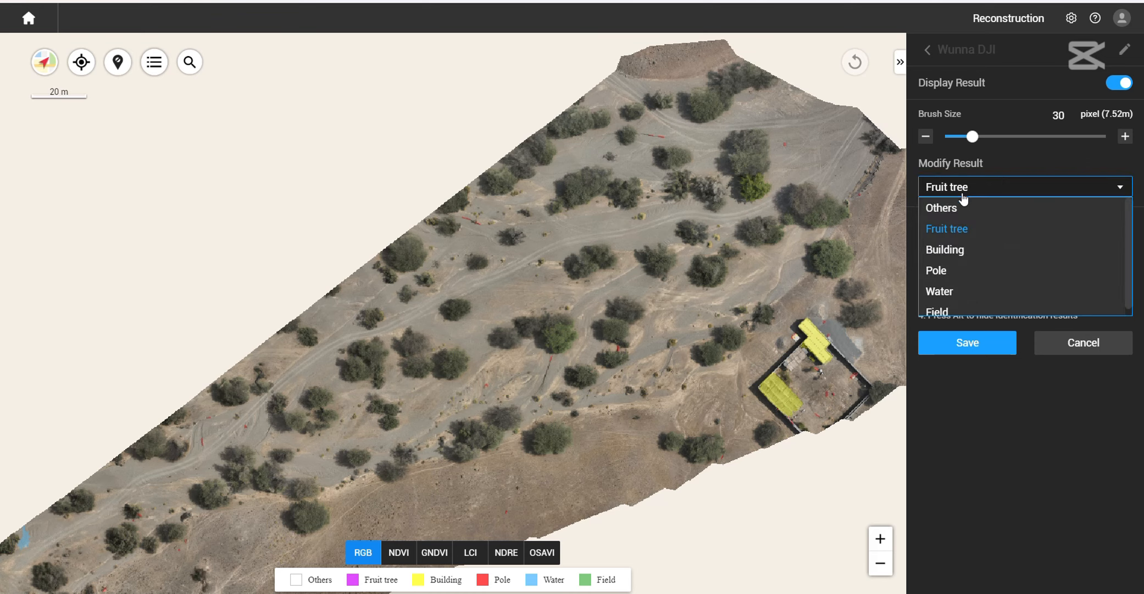
left_click(953, 209)
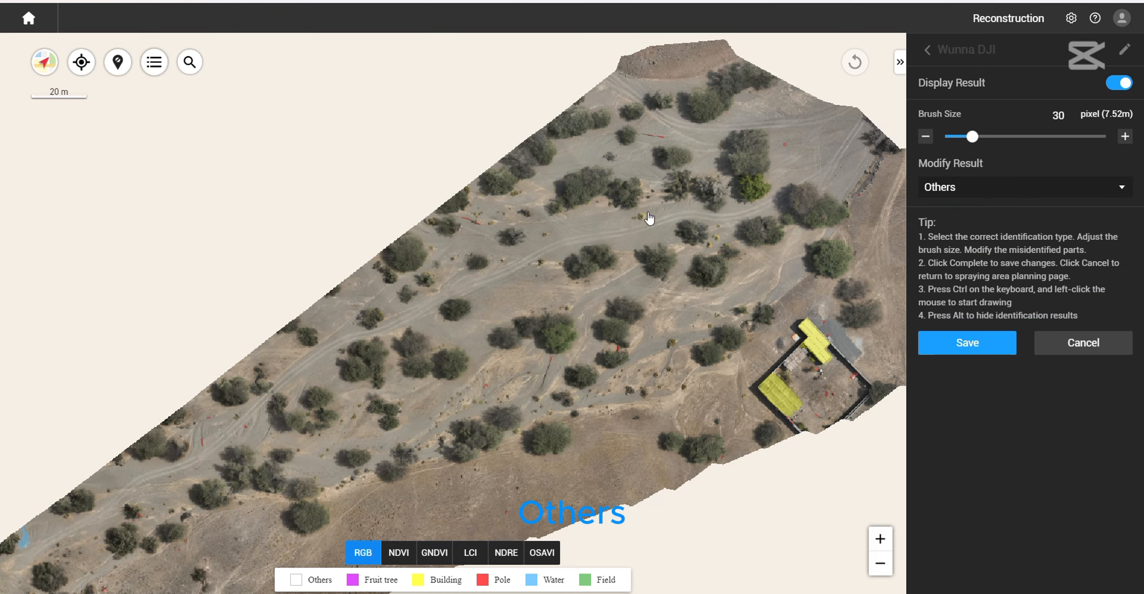
left_click_drag(651, 222, 647, 292)
scroll(613, 219, "up", 5)
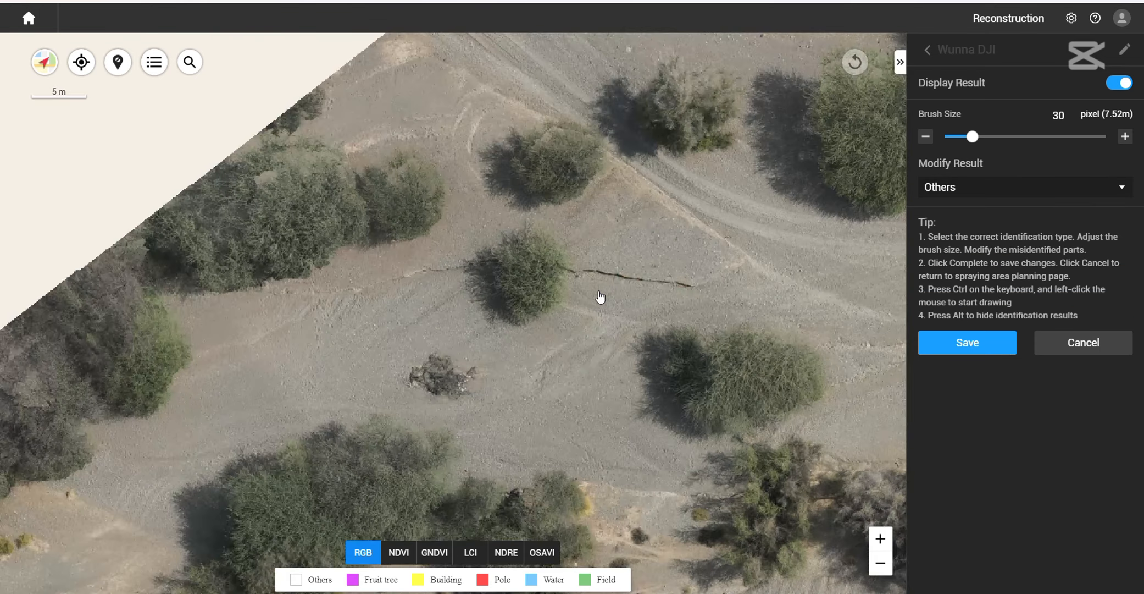
scroll(601, 296, "up", 2)
key("ctrl")
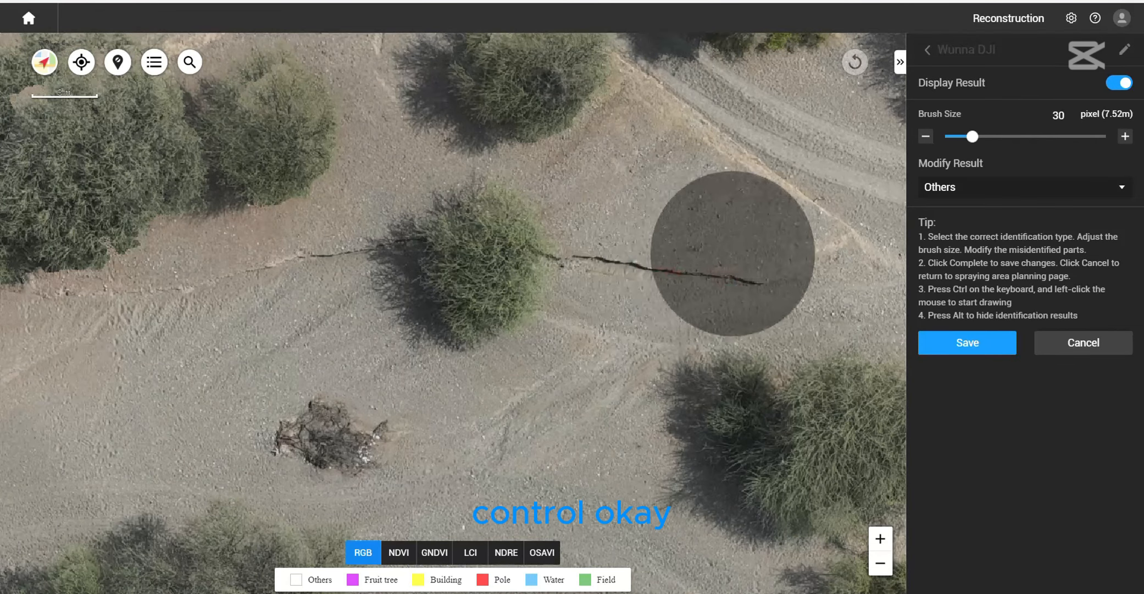
scroll(743, 273, "down", 6)
scroll(692, 236, "up", 10)
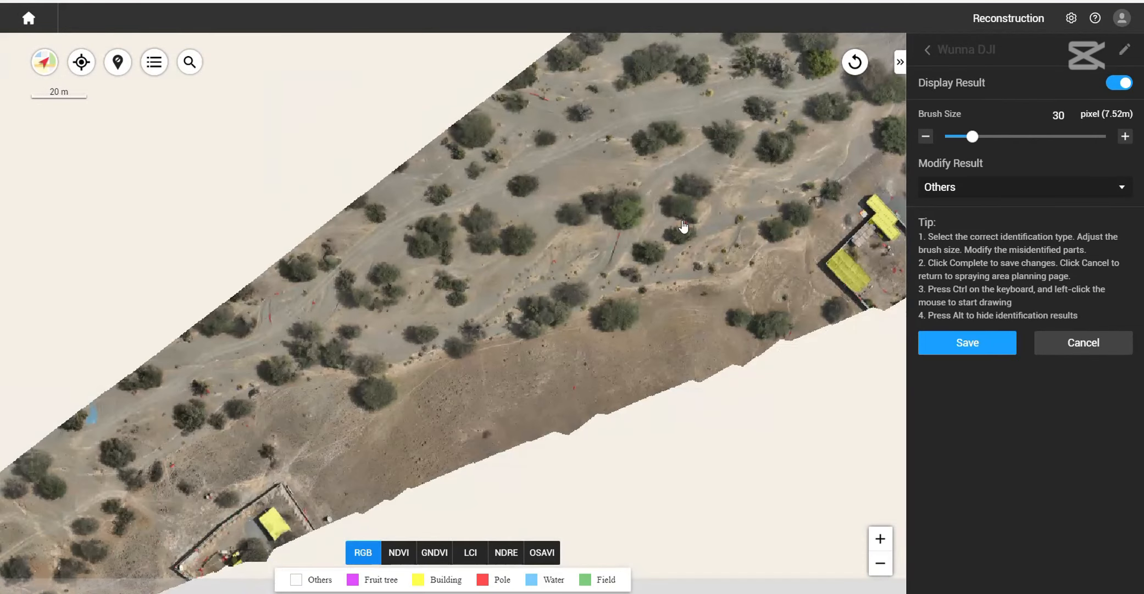
- Reduce the brush size to 3 pixels and brush the pole detection between the tree branches as Others
key("ctrl")
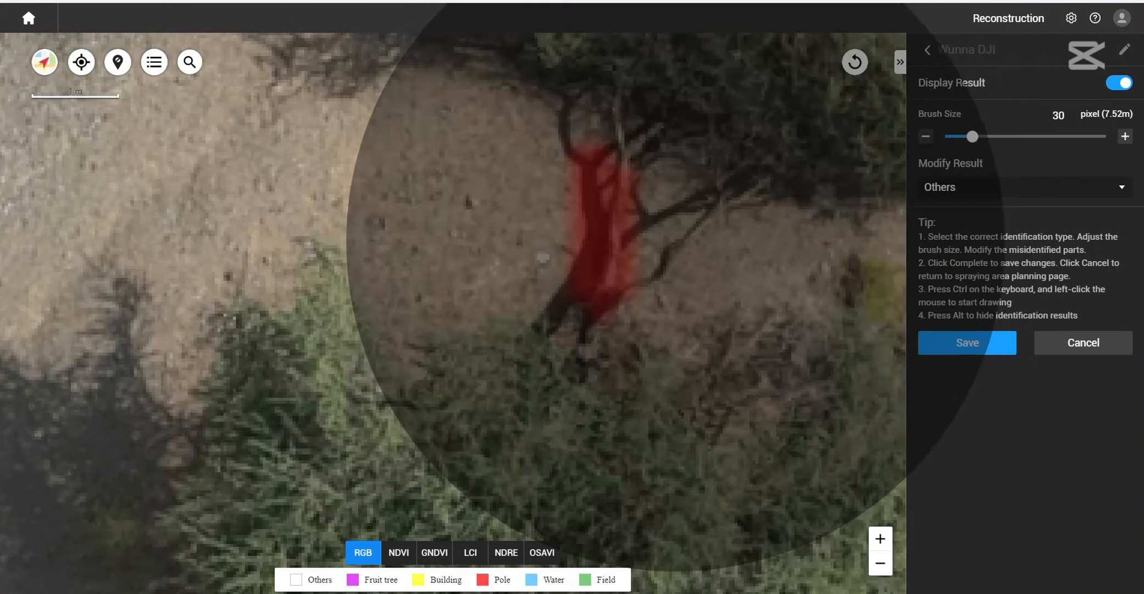
left_click(1017, 188)
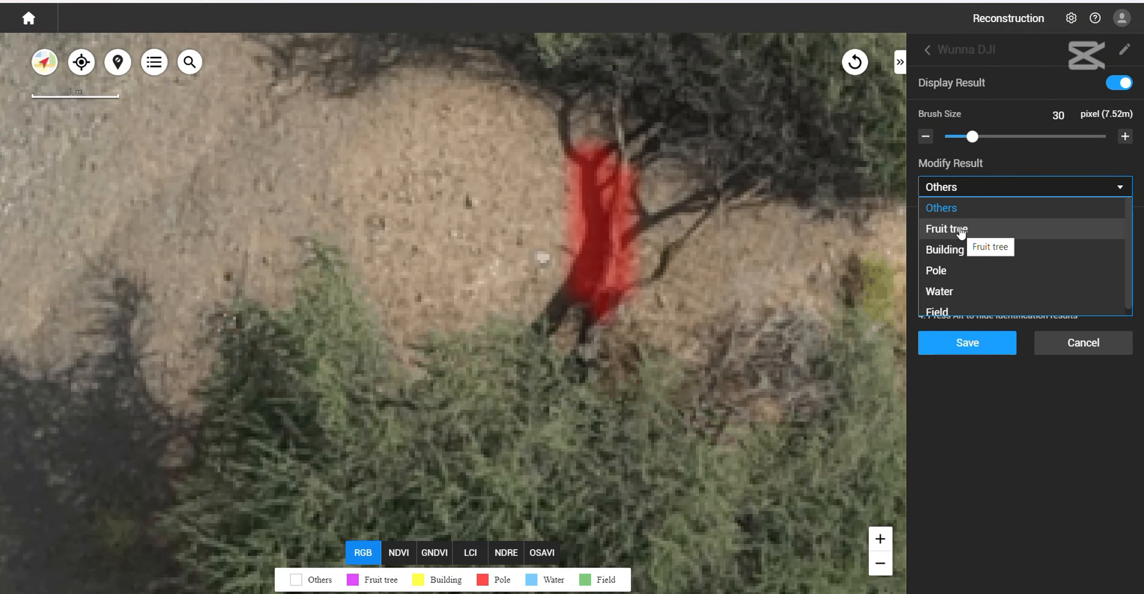
left_click_drag(970, 137, 952, 141)
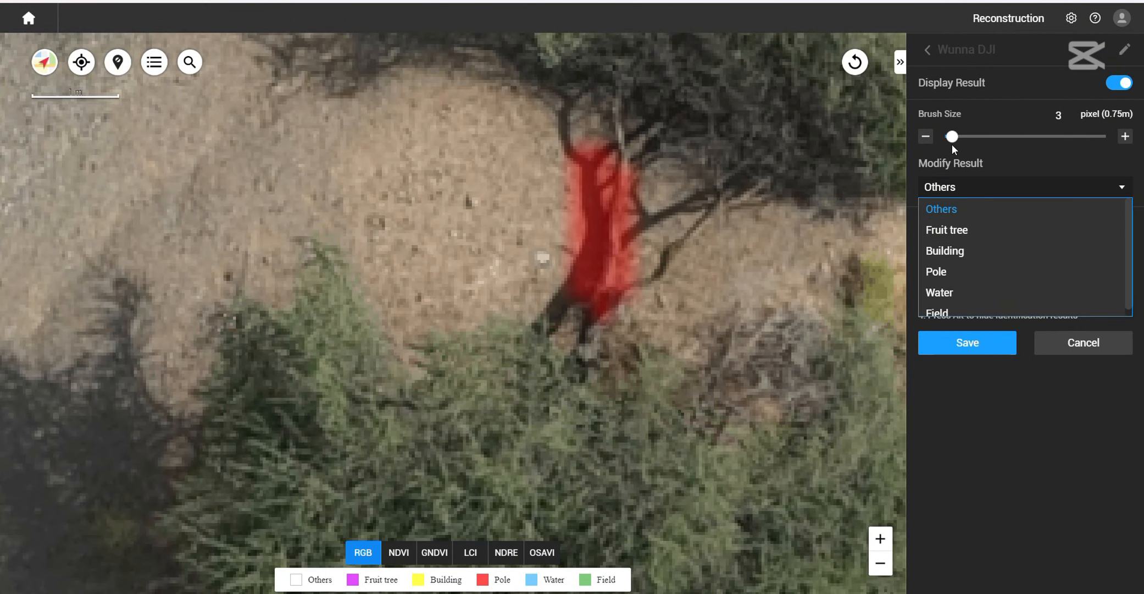
left_click_drag(591, 176, 608, 242, "ctrl")
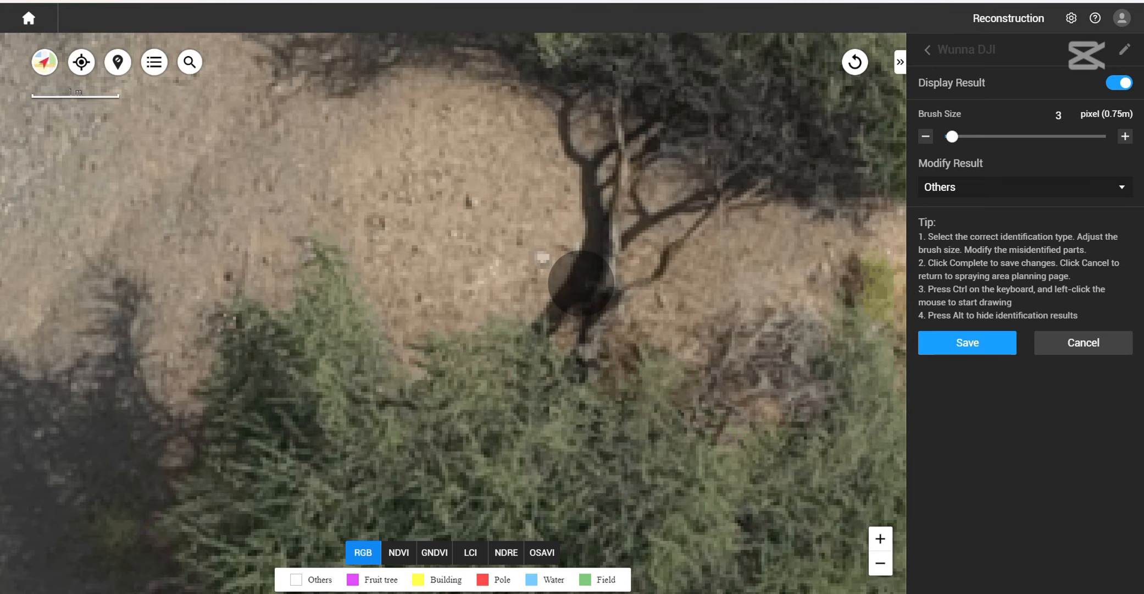
- Brush as Others the pole detection on the ground crack below the bright green tree and the cluster on open ground
scroll(637, 253, "down", 5)
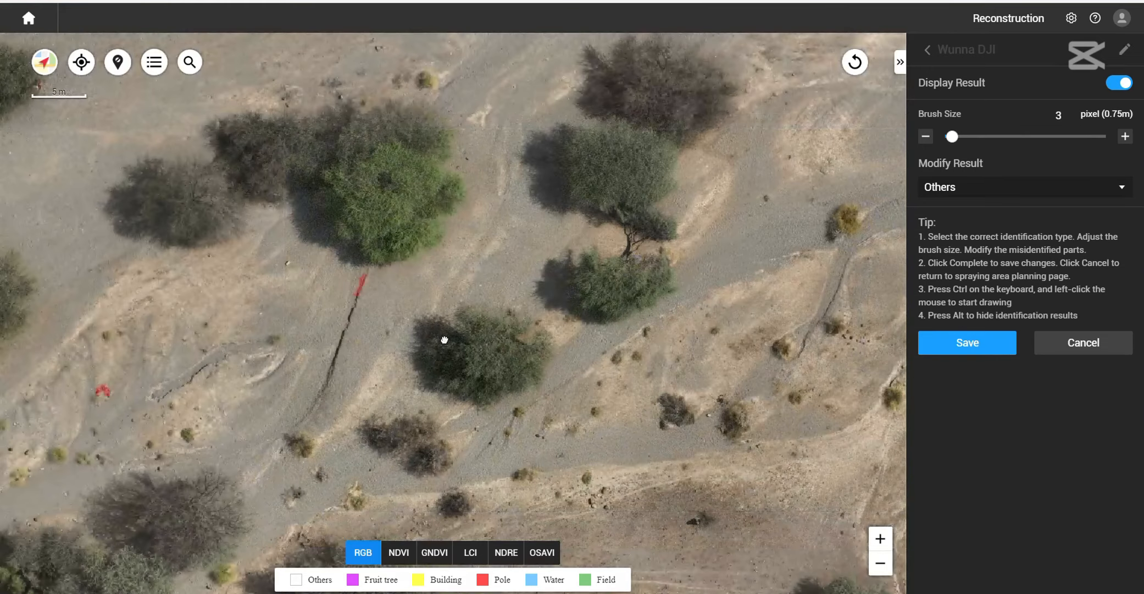
scroll(649, 175, "up", 8)
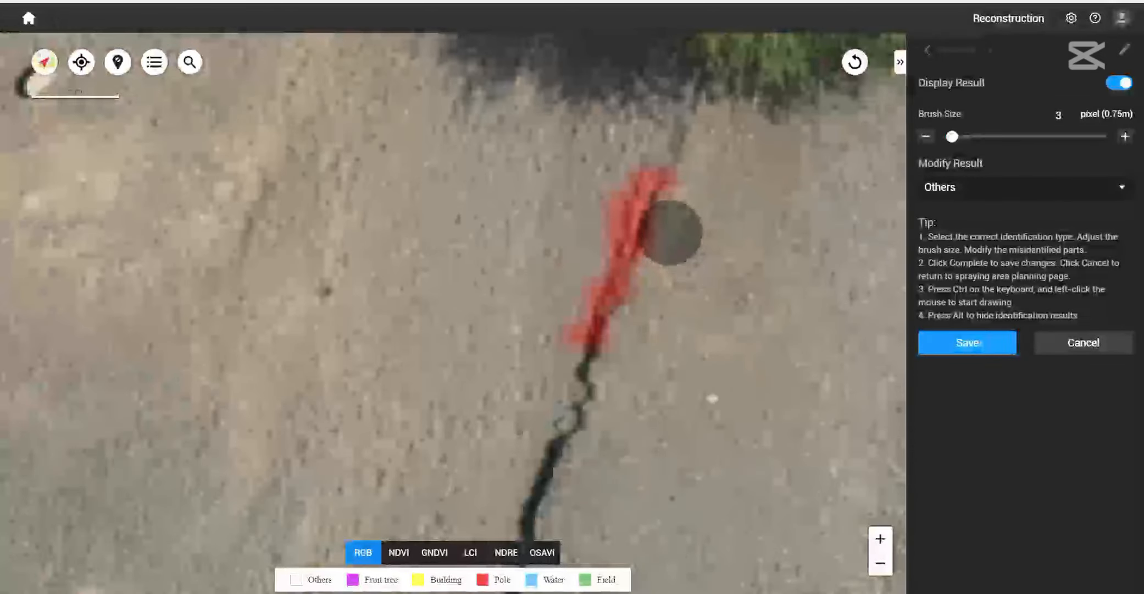
scroll(588, 330, "down", 8)
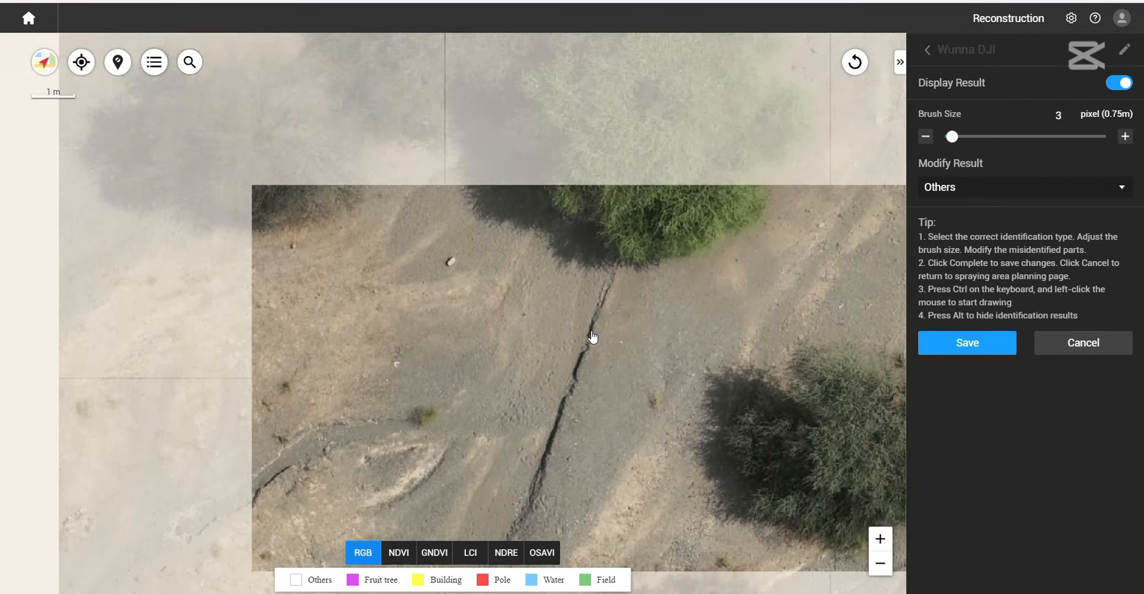
scroll(668, 258, "up", 8)
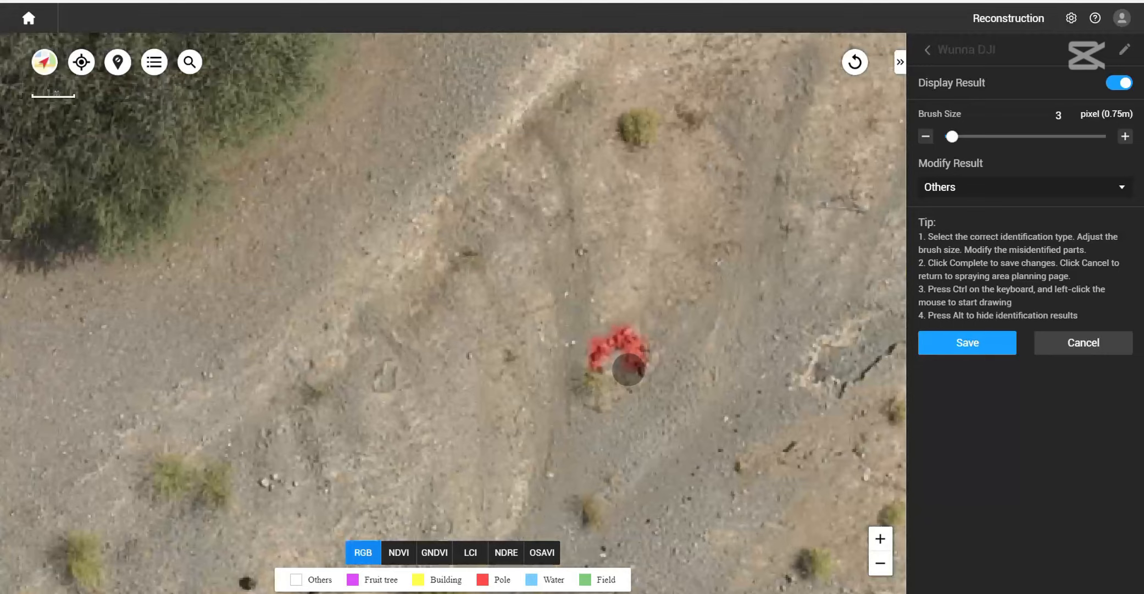
left_click_drag(629, 369, 619, 333, "ctrl")
scroll(658, 352, "down", 10)
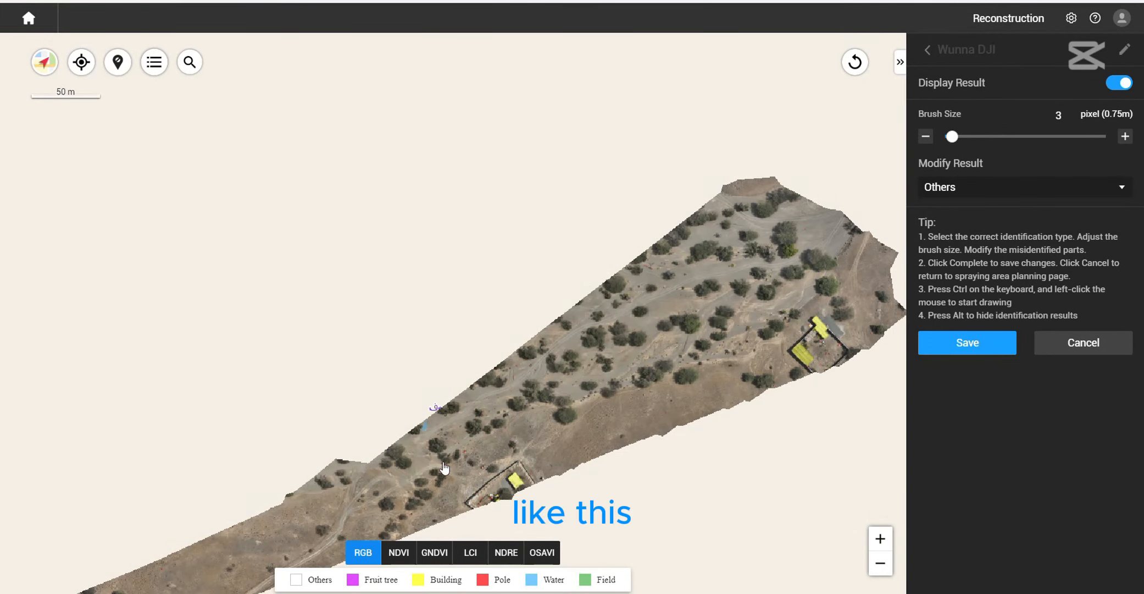
- Brush as Others the pole detections on the stony ground and beside the round white objects near the walled compound
scroll(662, 401, "up", 8)
scroll(635, 420, "up", 2)
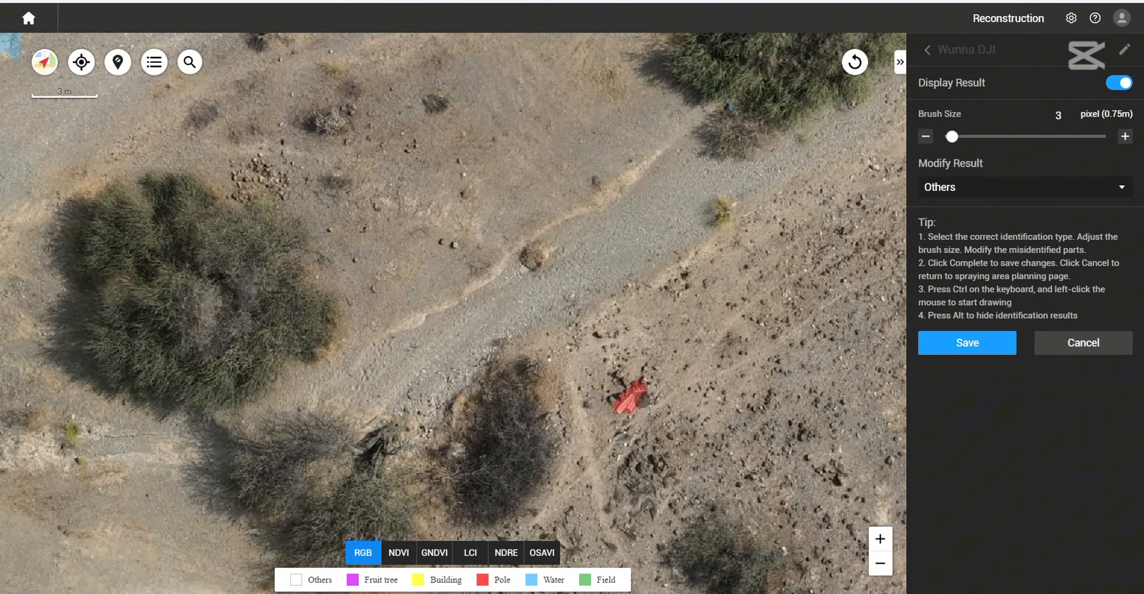
scroll(708, 403, "up", 3)
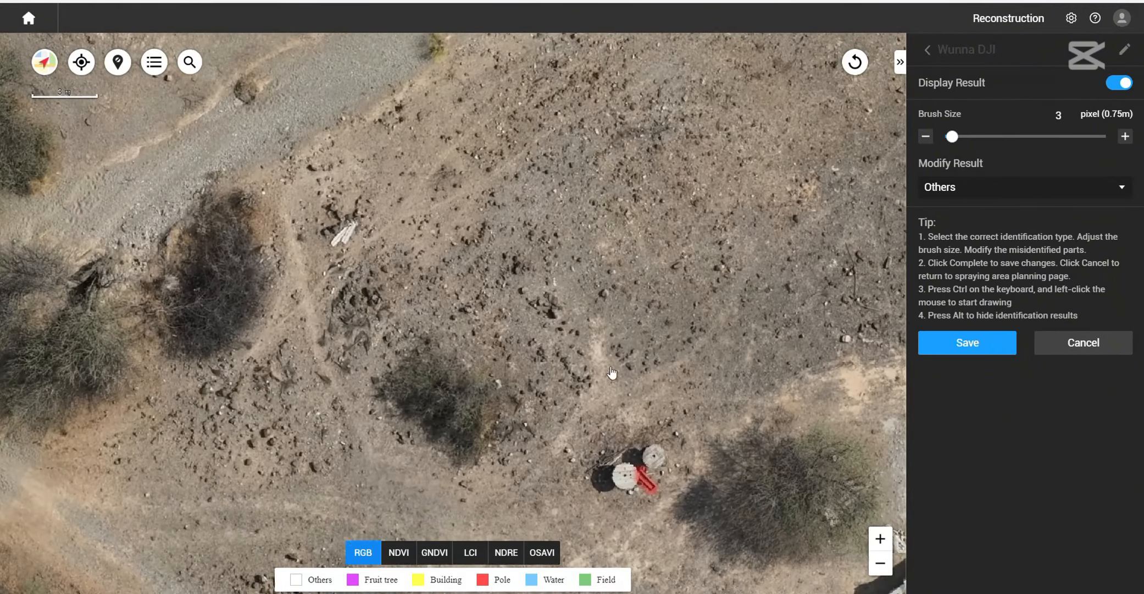
scroll(615, 297, "down", 5)
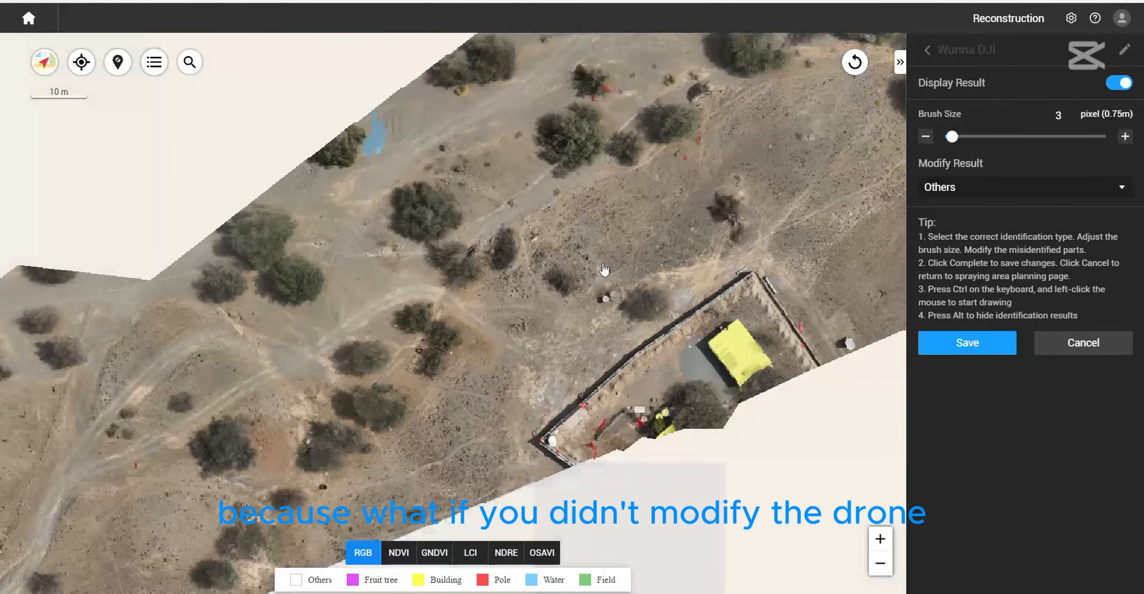
- Brush as Others the two pole detections on the stony ground just southeast of the wide tree
left_click_drag(539, 322, 636, 320)
scroll(636, 320, "up", 4)
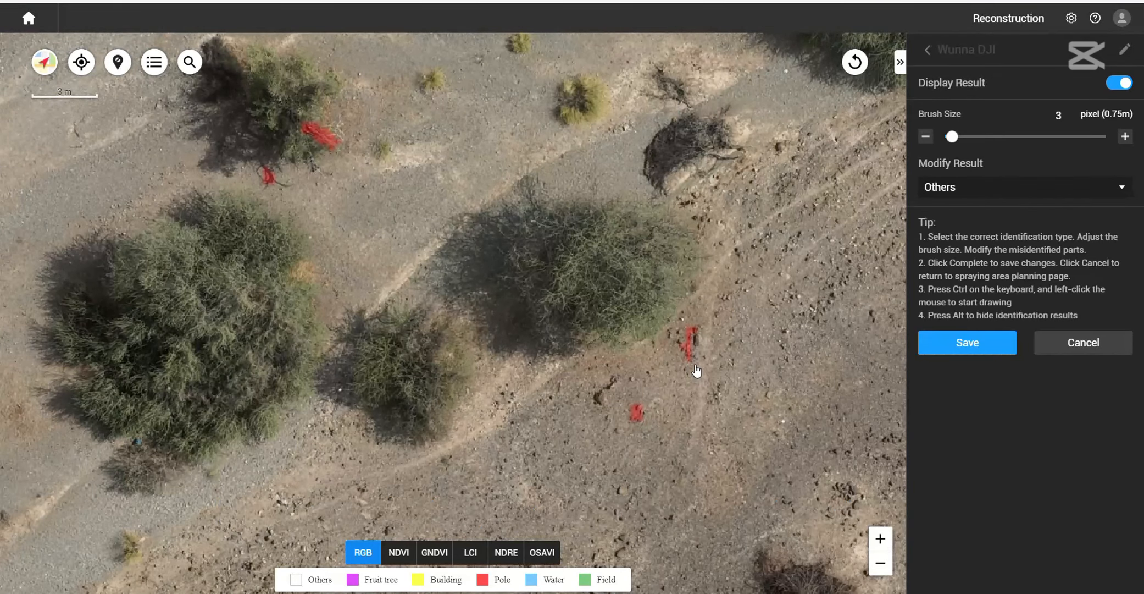
left_click_drag(692, 329, 690, 349, "ctrl")
left_click(637, 412, "ctrl")
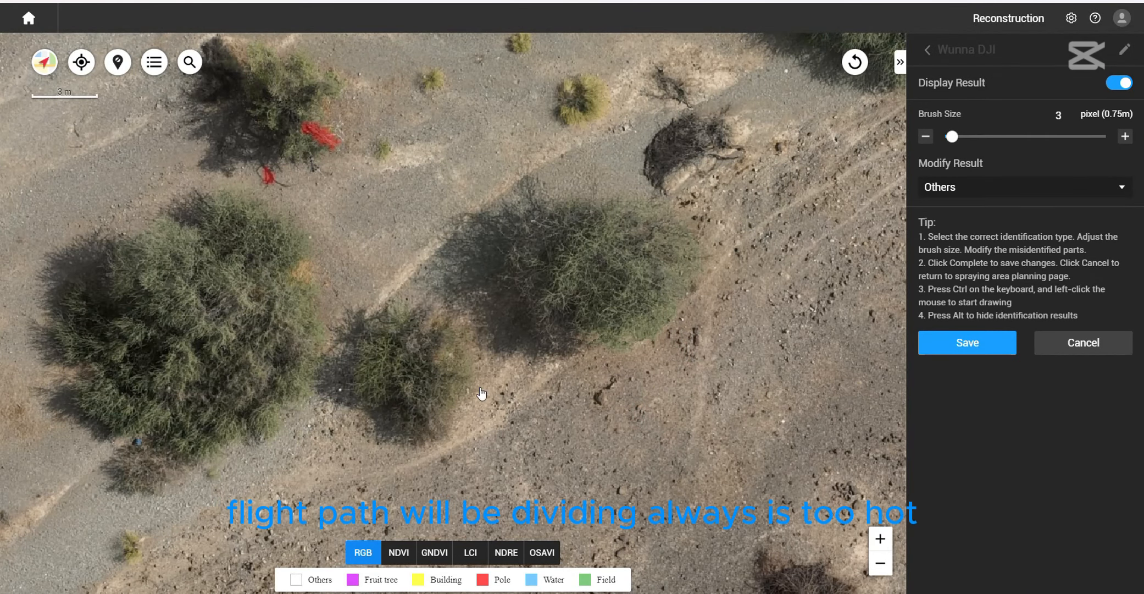
- Brush as Others the two pole detections beside the tree north of the large tree group
left_click_drag(268, 175, 536, 278)
scroll(535, 278, "up", 2)
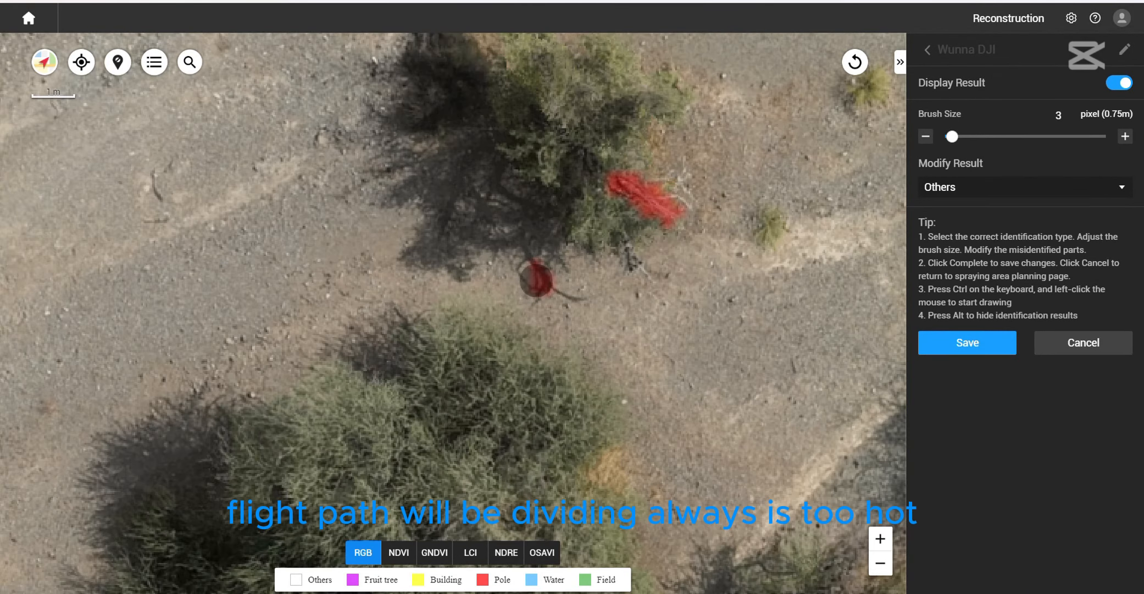
mouse_move(625, 188)
left_mouse_down("ctrl")
mouse_move(687, 209)
mouse_move(580, 455)
left_mouse_up("ctrl")
- Brush as Others the pole detections along the gravel bank edge, the rut below it and the nearby small shrub
scroll(649, 388, "down", 1)
scroll(650, 390, "down", 2)
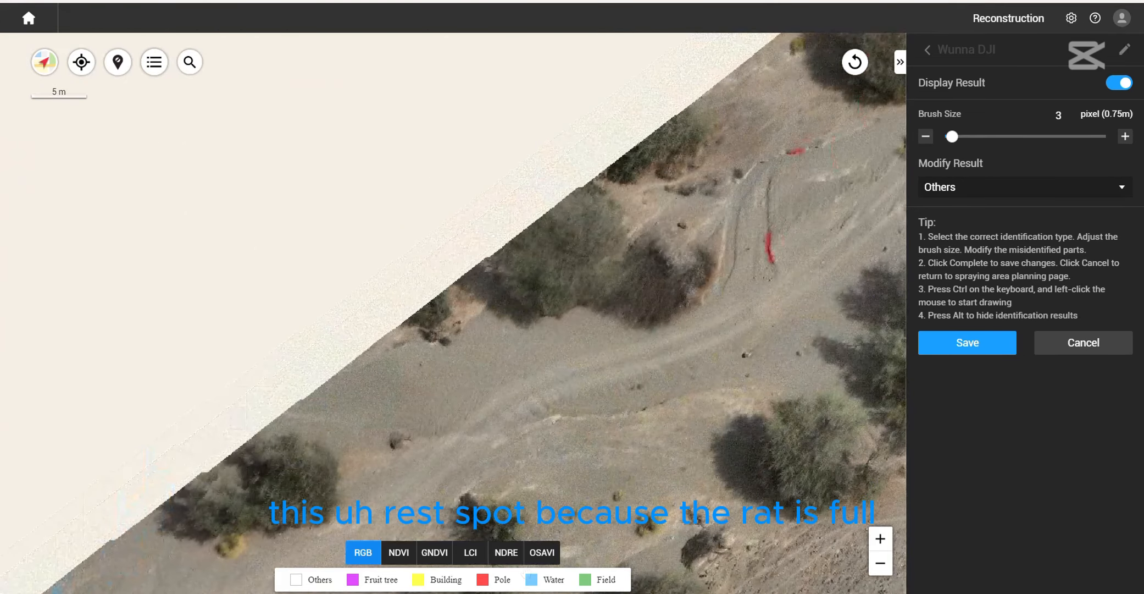
scroll(664, 358, "up", 3)
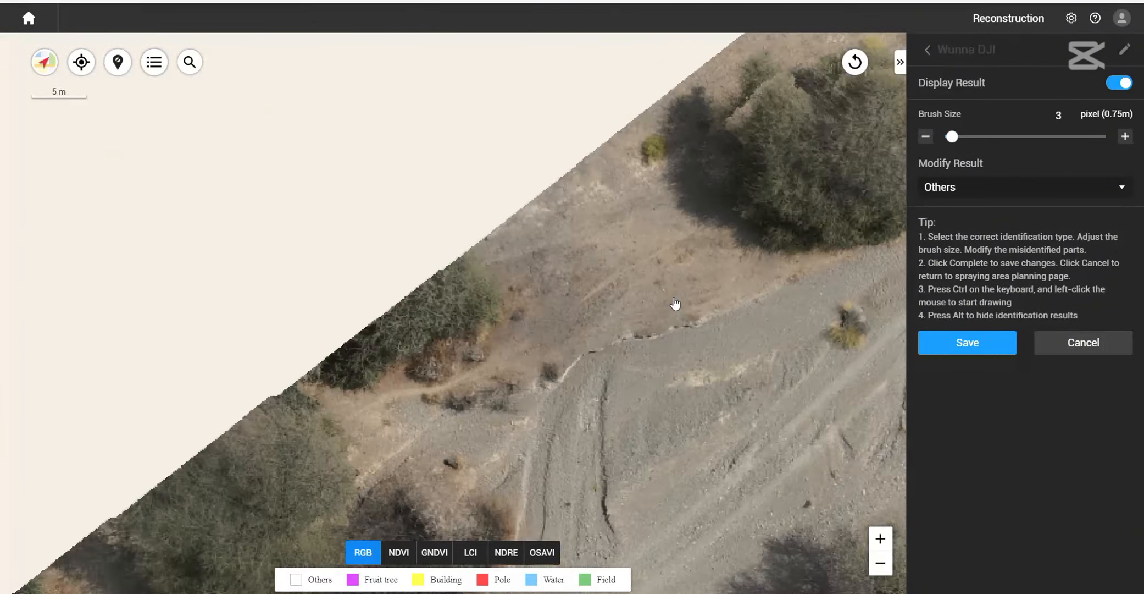
left_click_drag(670, 379, 671, 319)
left_click_drag(678, 282, 613, 294, "ctrl")
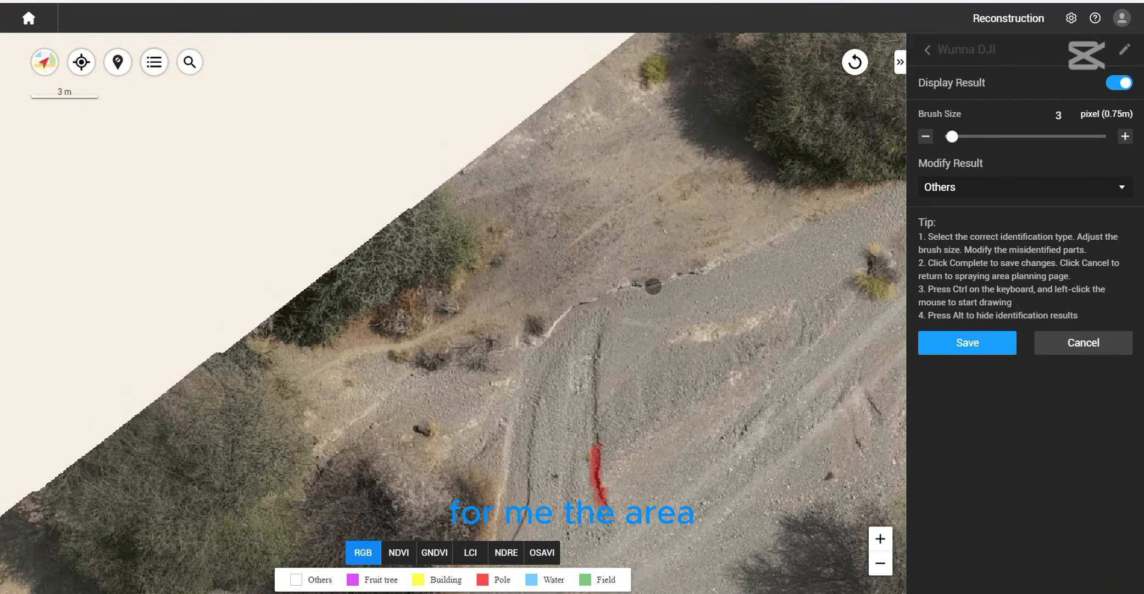
mouse_move(632, 466)
left_mouse_down()
mouse_move(616, 360)
mouse_move(588, 370)
mouse_move(572, 349)
left_mouse_up()
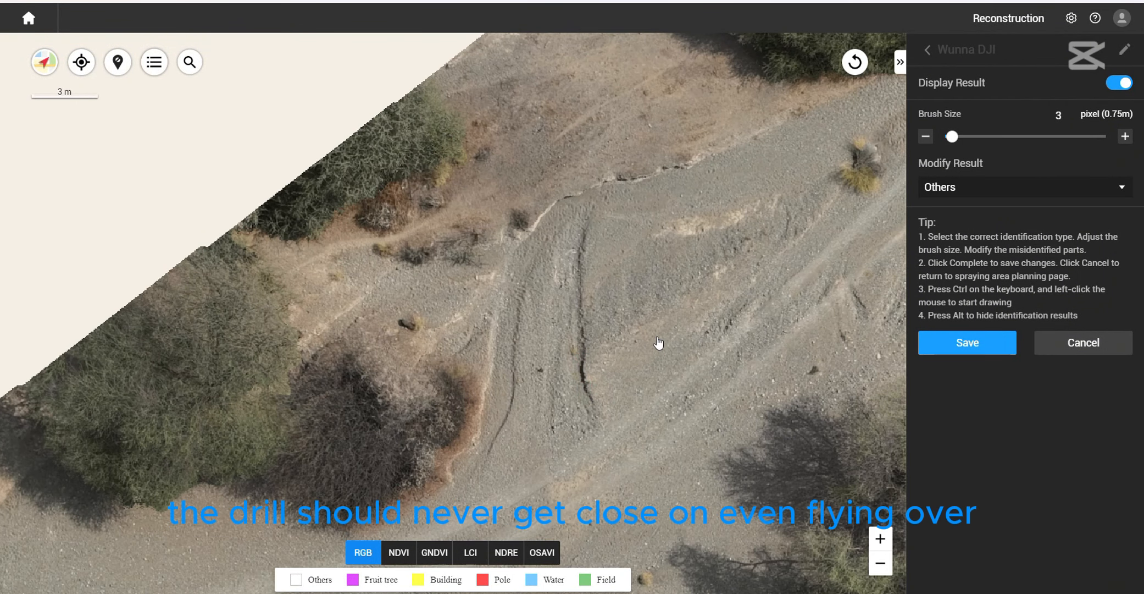
left_click_drag(884, 287, 671, 411)
left_click_drag(723, 381, 717, 383, "ctrl")
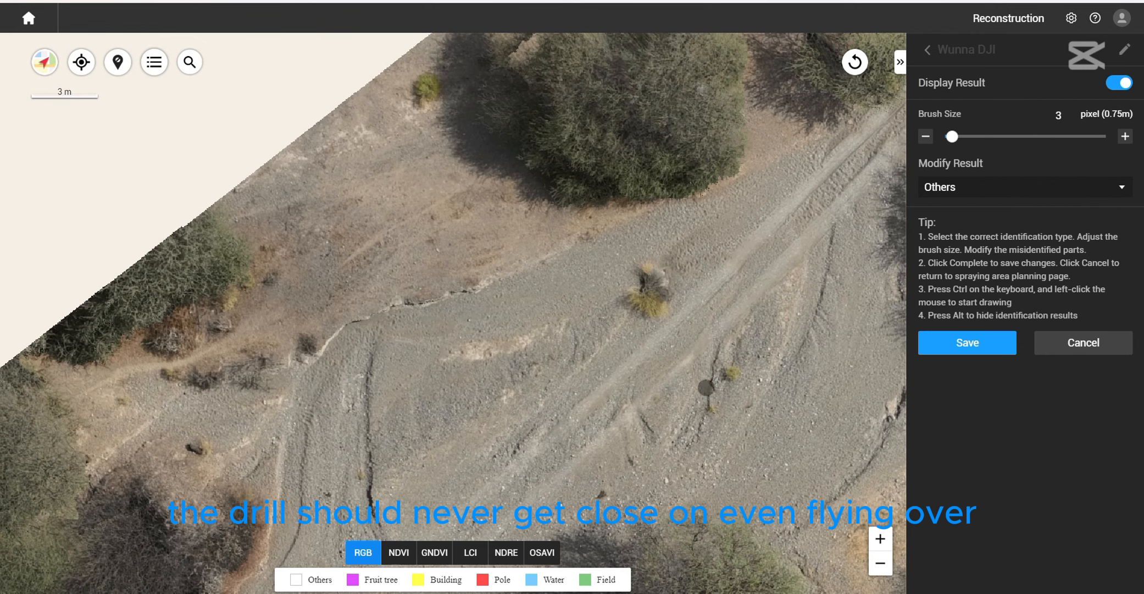
- Brush as Others the two pole detections along the long ground crack near the map's northern edge
left_click_drag(746, 350, 496, 420)
scroll(549, 391, "down", 5)
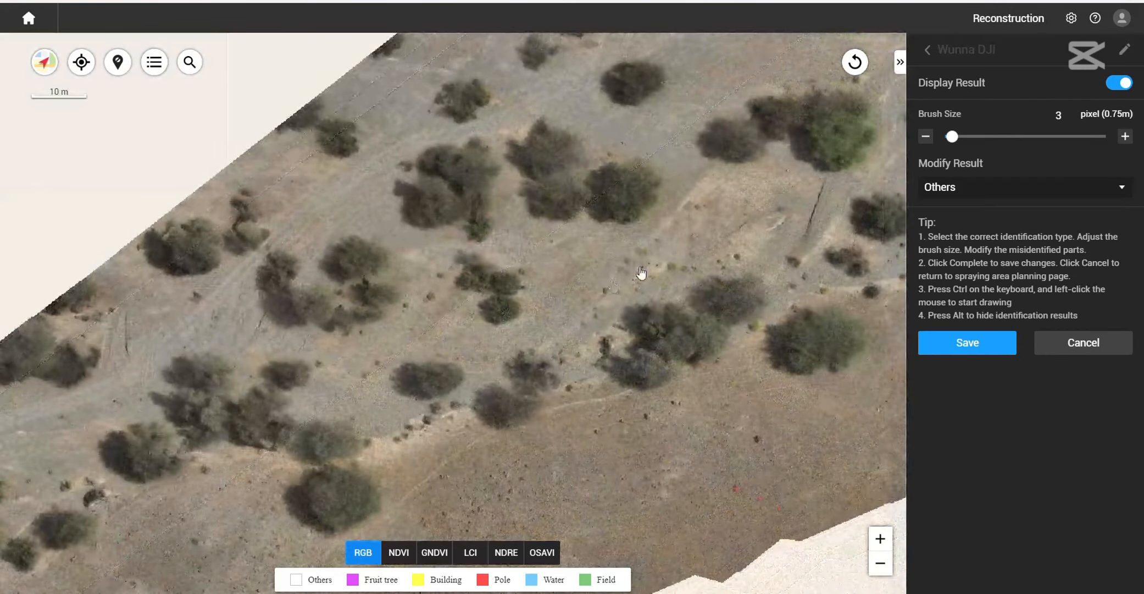
left_click_drag(641, 273, 597, 445)
left_click_drag(640, 385, 610, 518)
left_click_drag(657, 255, 636, 341)
scroll(635, 338, "up", 3)
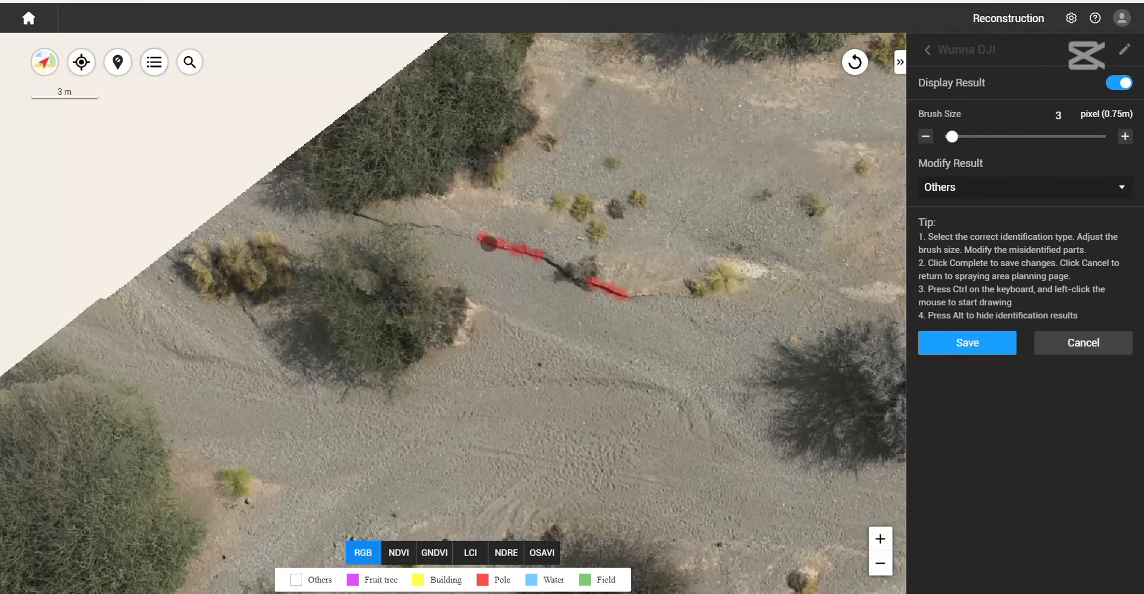
mouse_move(487, 242)
left_mouse_down("ctrl")
mouse_move(585, 264)
mouse_move(592, 286)
mouse_move(643, 295)
left_mouse_up("ctrl")
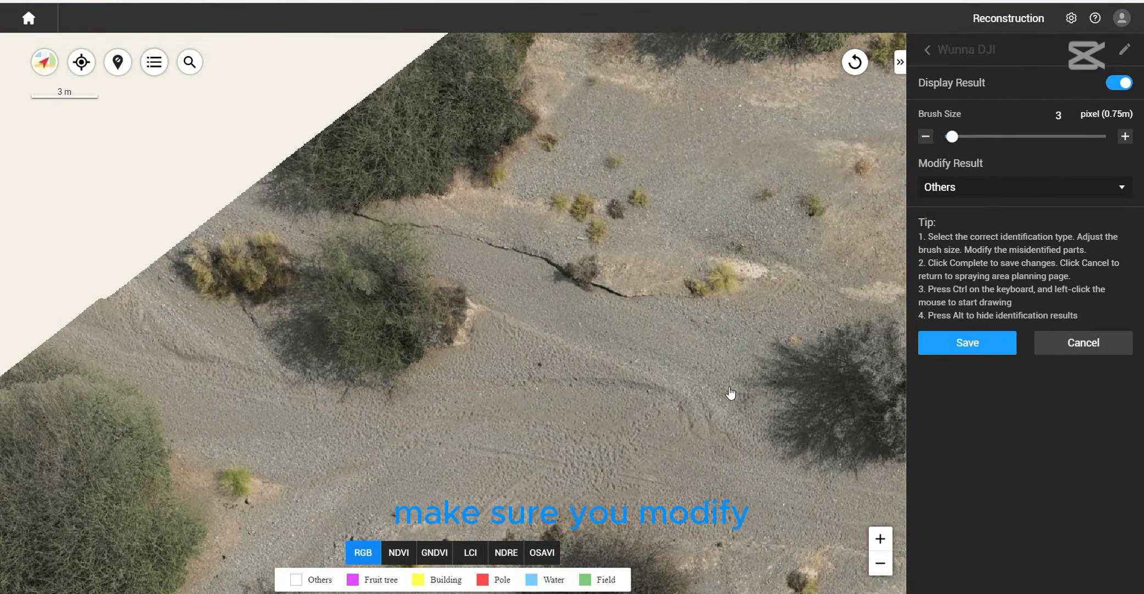
- Brush as Others the isolated pole detection on open ground east of the large tree
left_click_drag(733, 393, 541, 279)
scroll(541, 279, "down", 3)
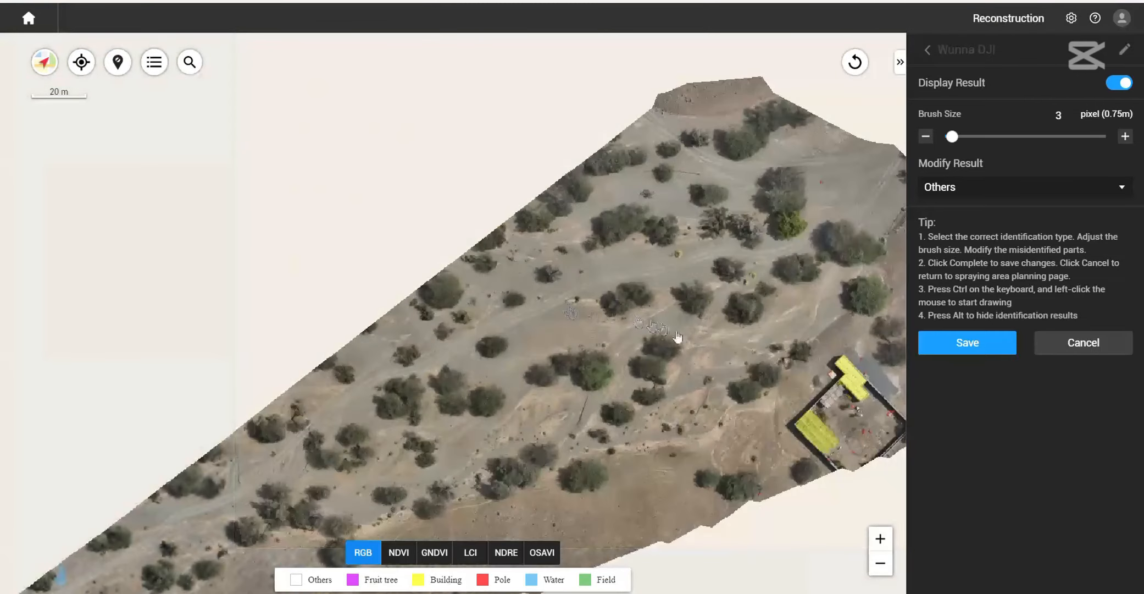
scroll(785, 253, "up", 1)
left_click_drag(797, 251, 619, 385)
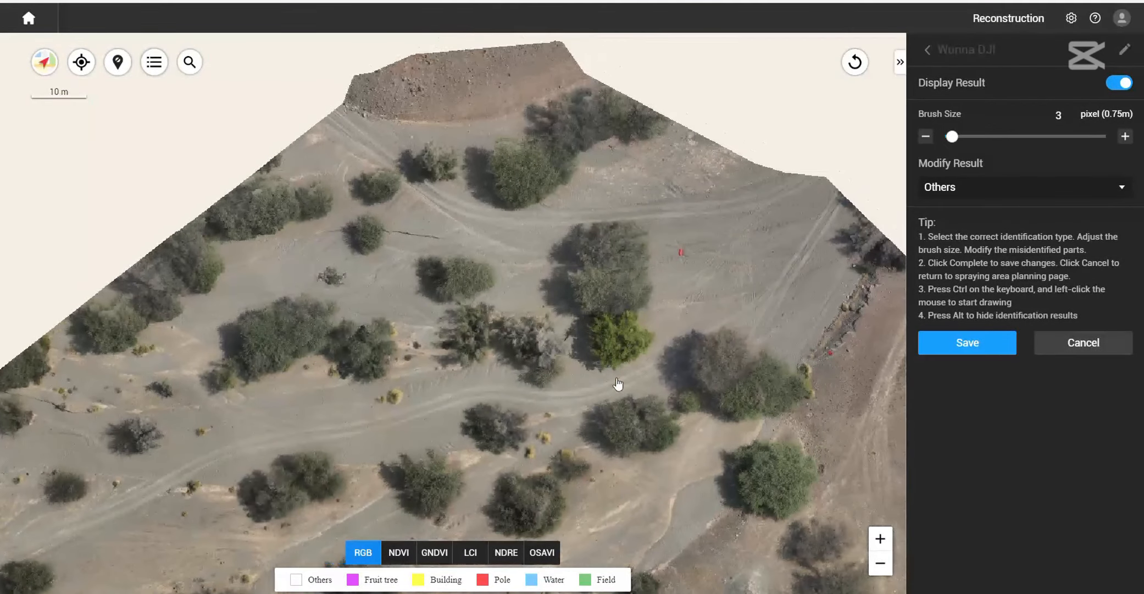
scroll(657, 279, "up", 1)
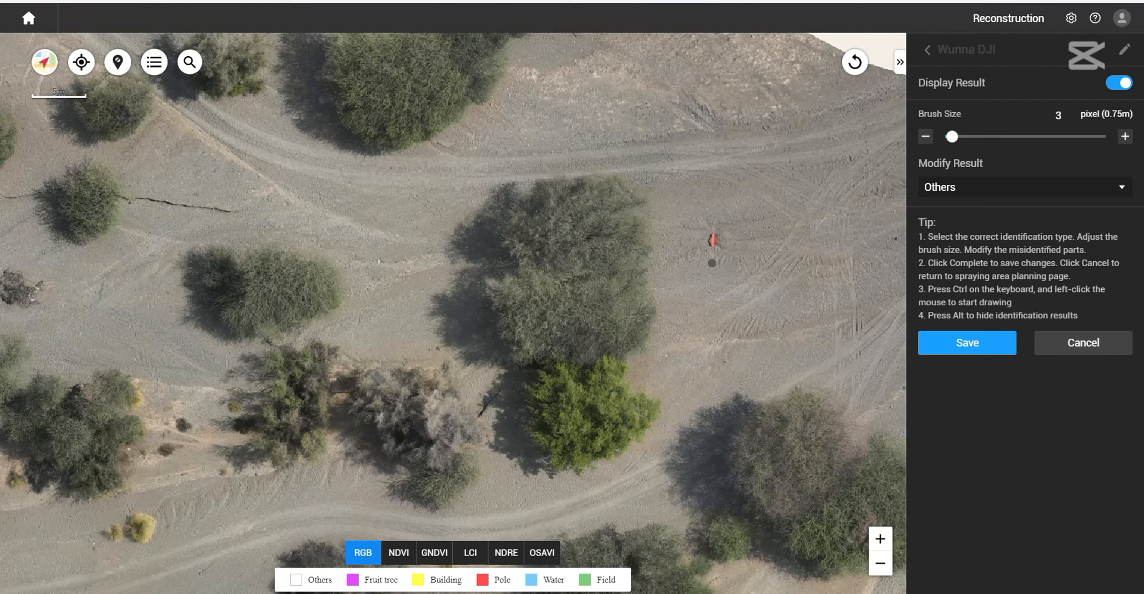
- Brush as Others the pole detection beside the rocky ditch and save the modified identification result
left_click_drag(757, 325, 585, 199)
left_click_drag(795, 335, 665, 251)
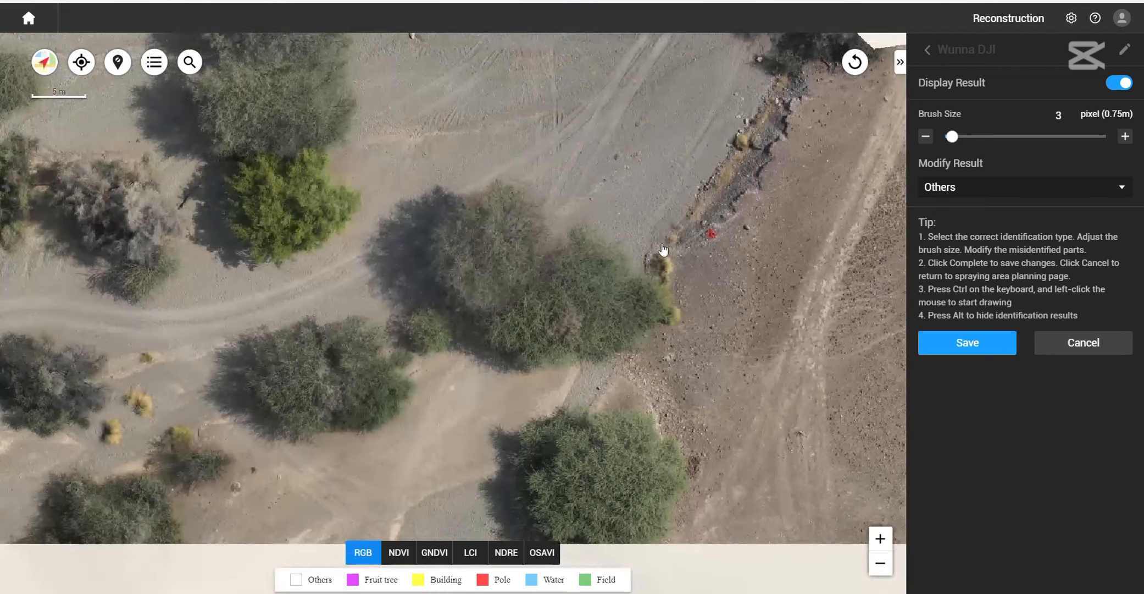
scroll(756, 286, "down", 2)
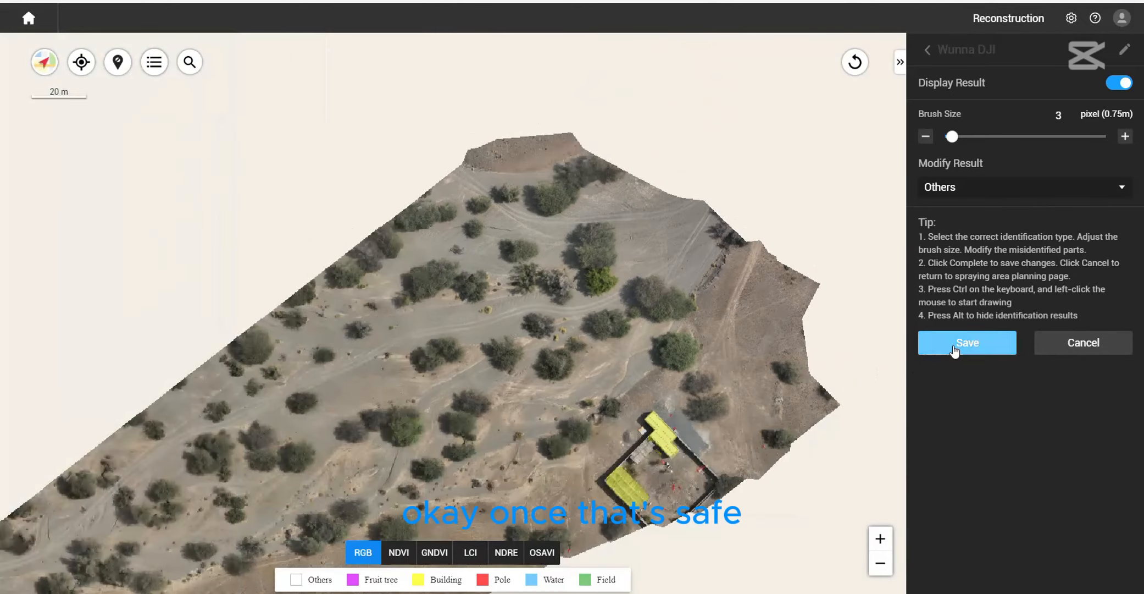
left_click(966, 343)
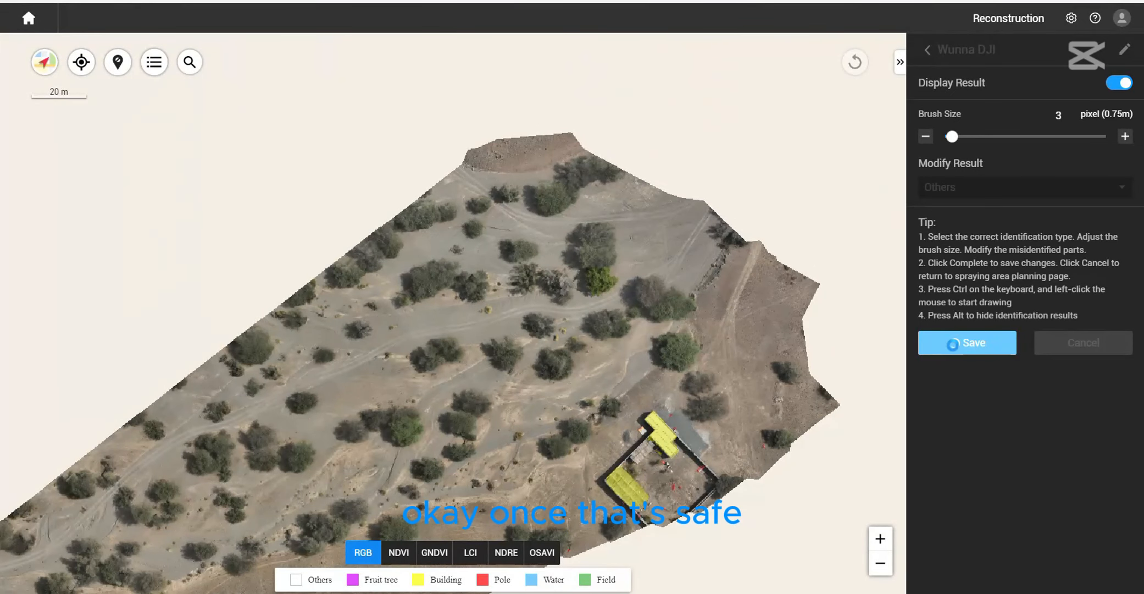
- Outline a five-point mission area of about 1.25 ha across the tree-covered ground, keeping the walled building compound outside the boundary
left_click_drag(595, 329, 722, 253)
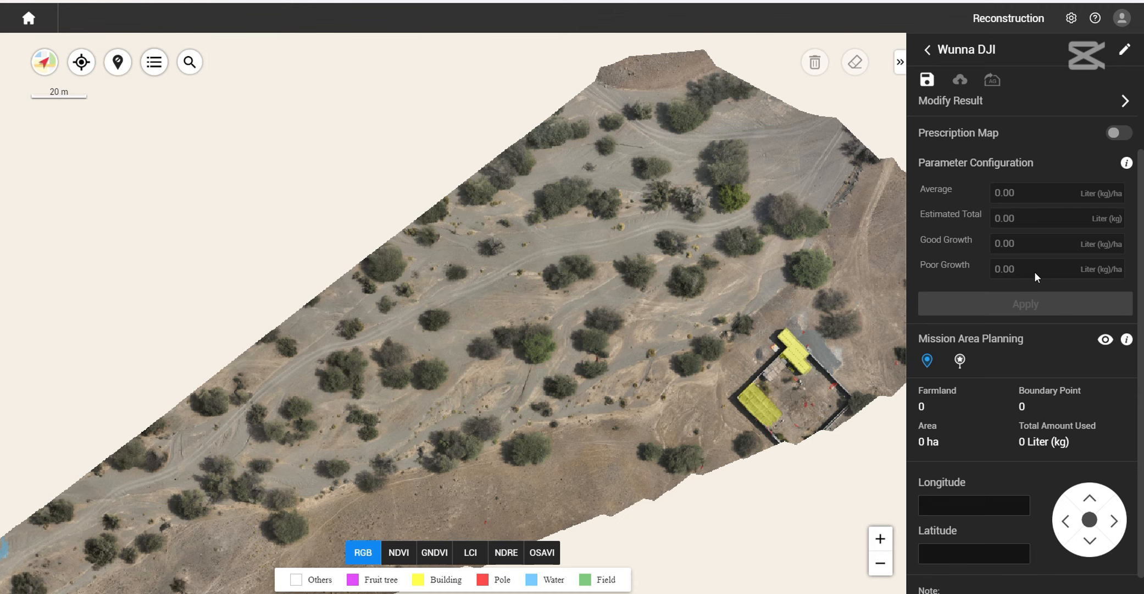
scroll(982, 425, "up", 2)
left_click_drag(611, 385, 625, 335)
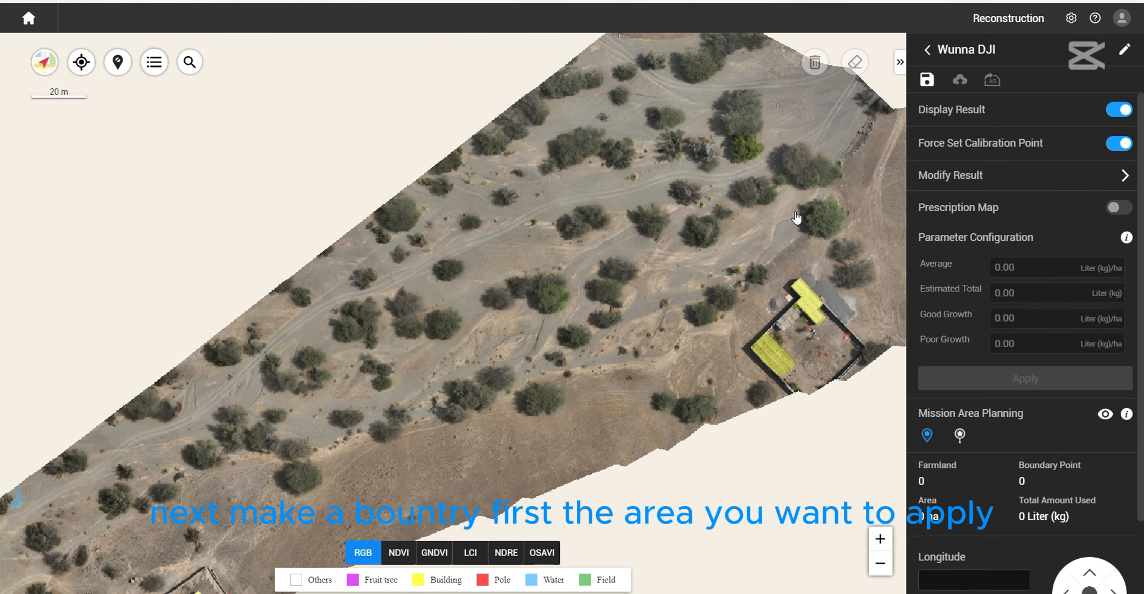
left_click_drag(810, 194, 674, 276)
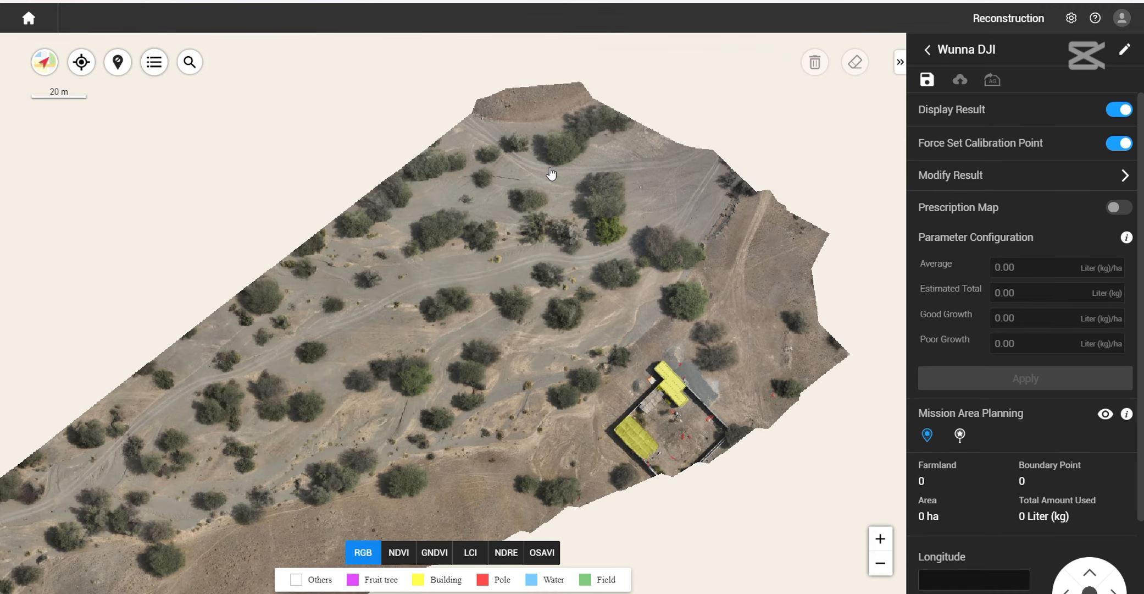
left_click(483, 164)
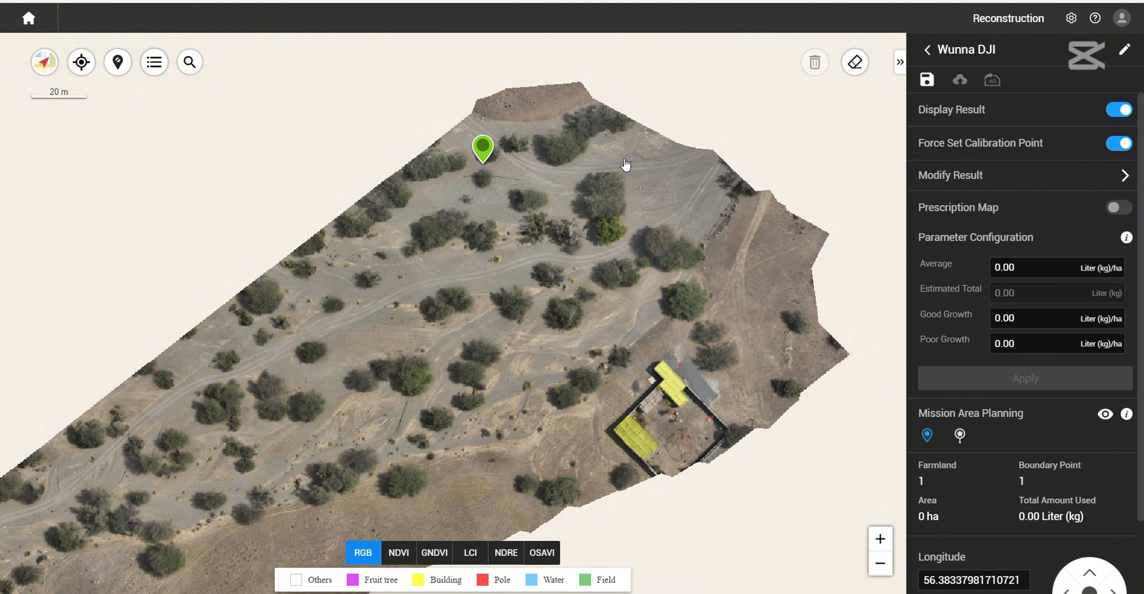
left_click(664, 166)
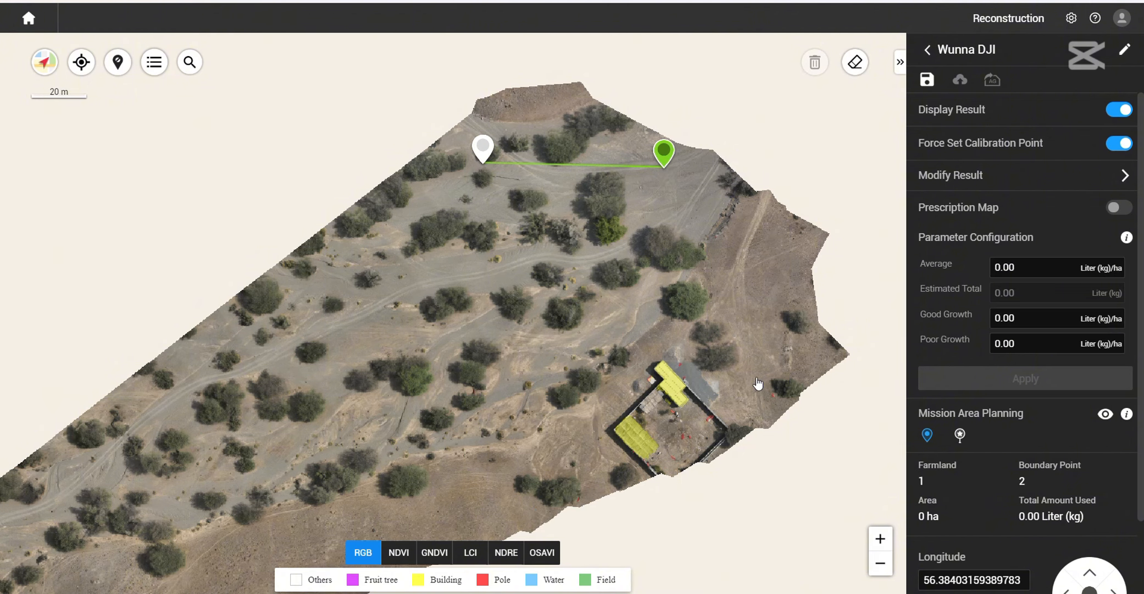
left_click(728, 268)
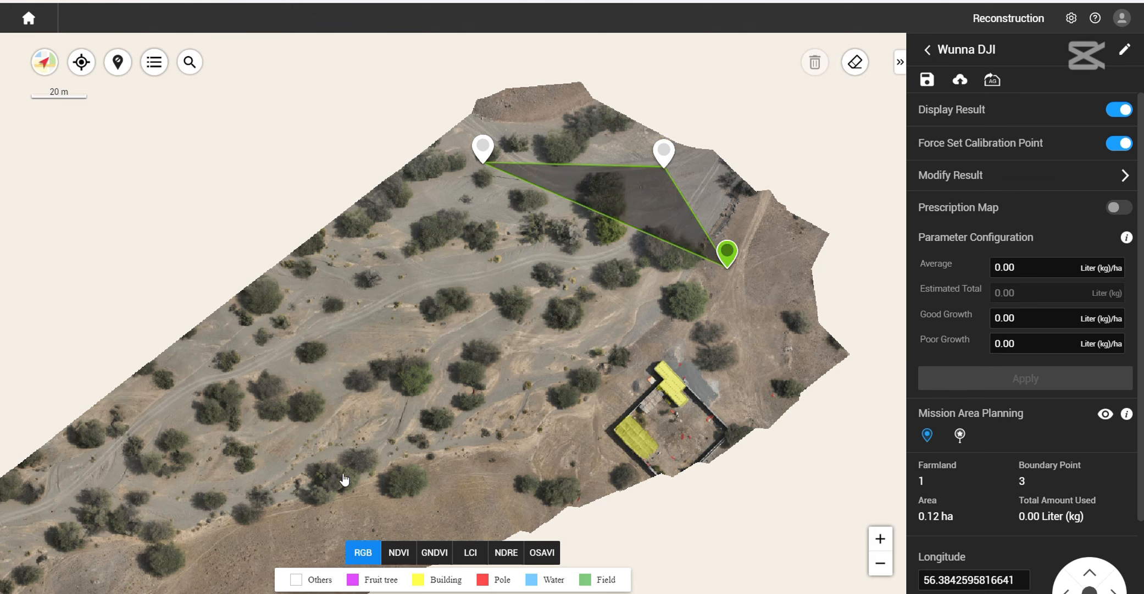
left_click(341, 507)
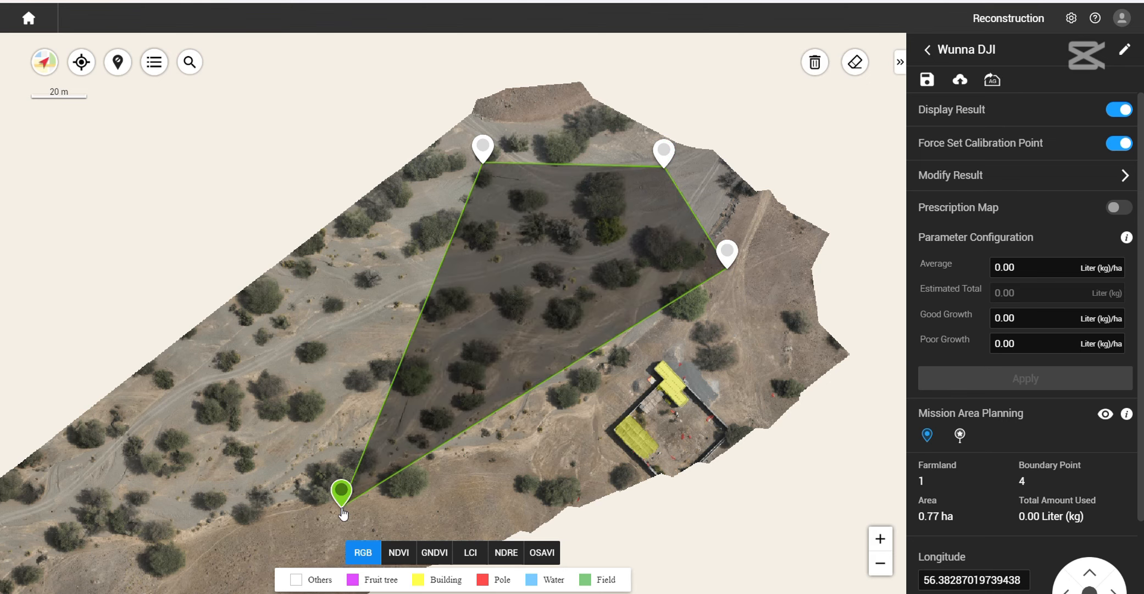
left_click(188, 374)
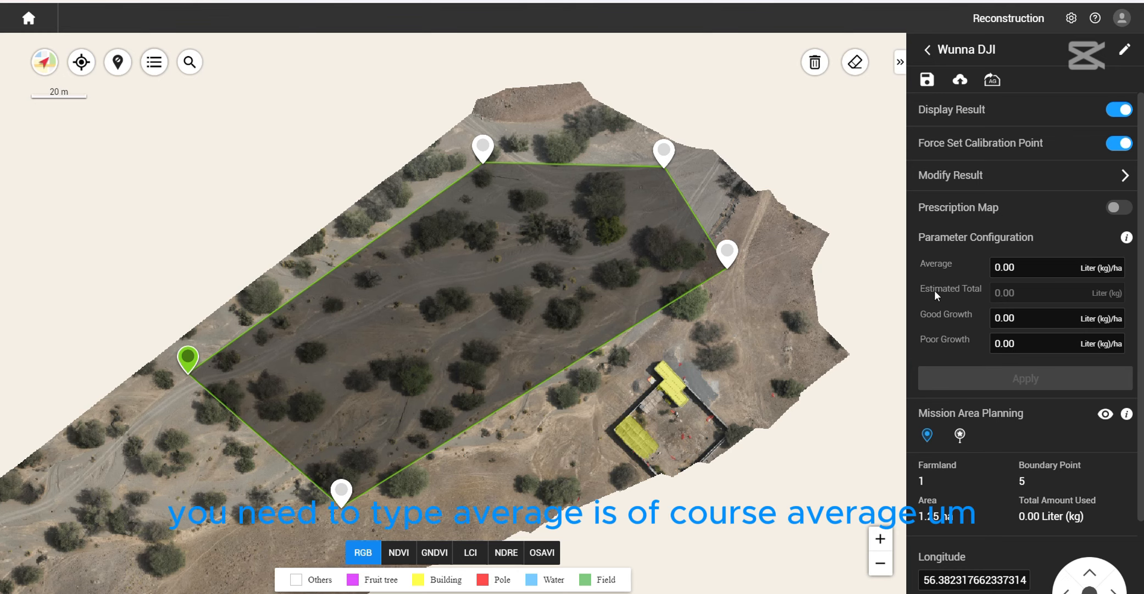
- Set the application rates to 40 for poor growth, 20 for good growth and 30 Liter (kg)/ha on average
left_click(1035, 263)
left_click(1018, 344)
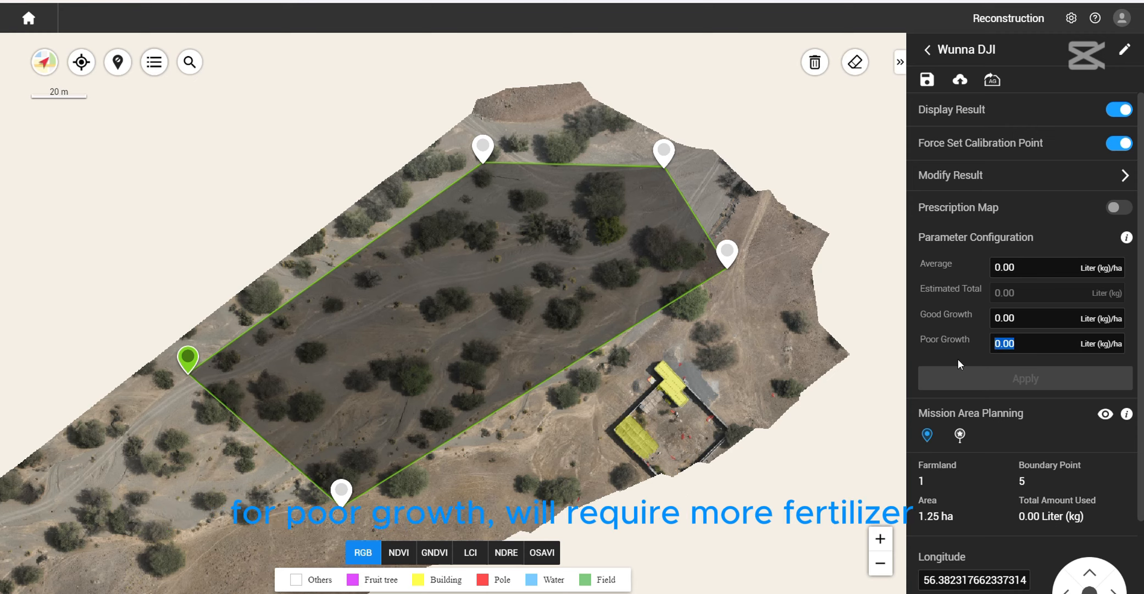
type("40")
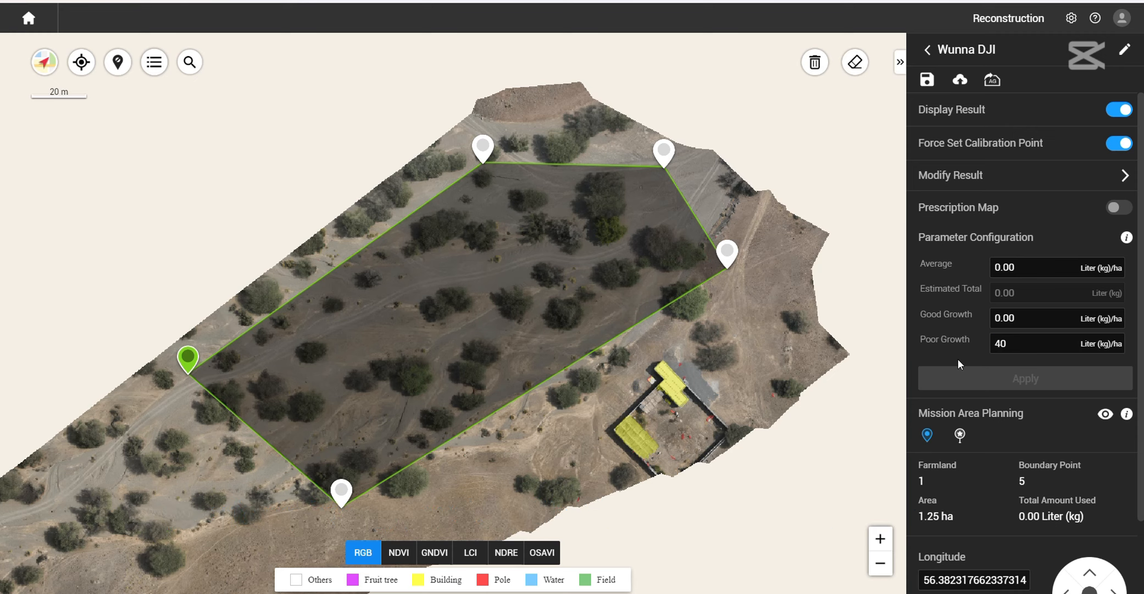
left_click(1023, 317)
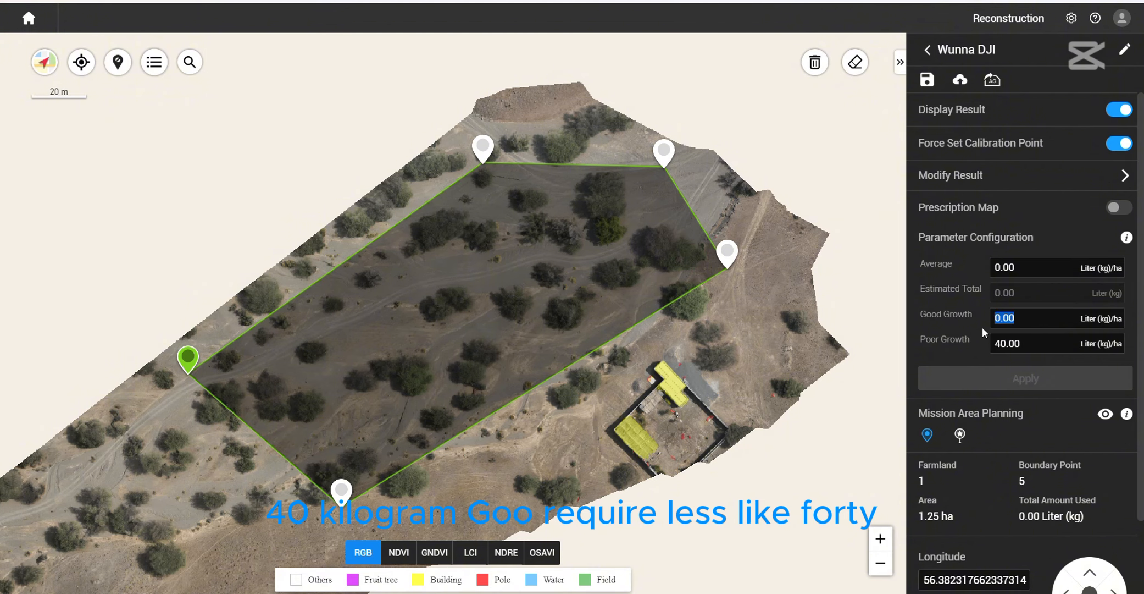
type("20")
left_click(1020, 262)
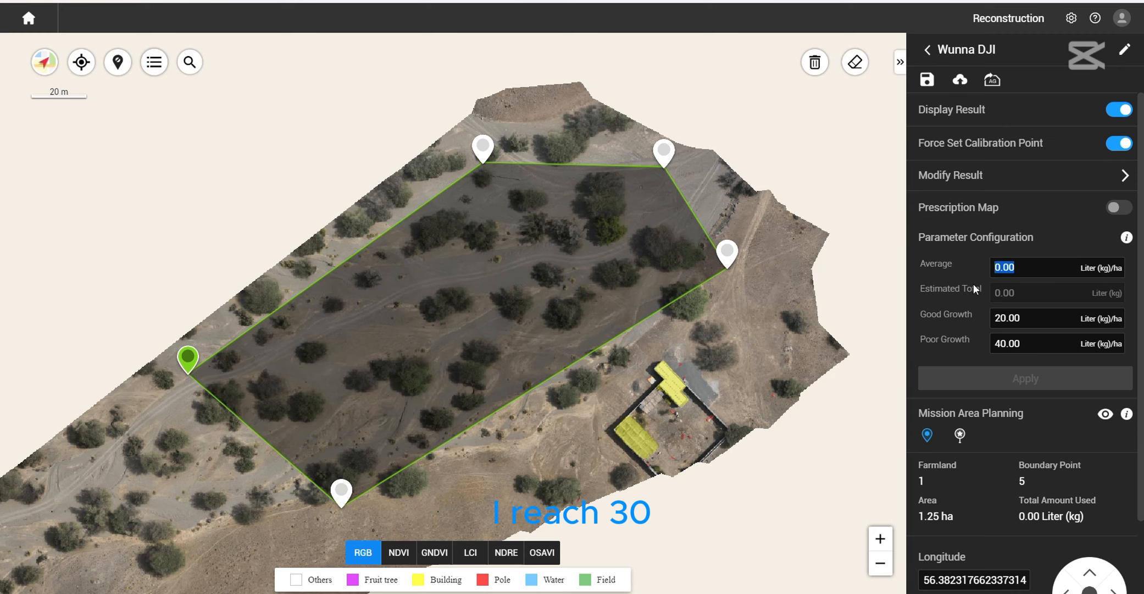
type("30")
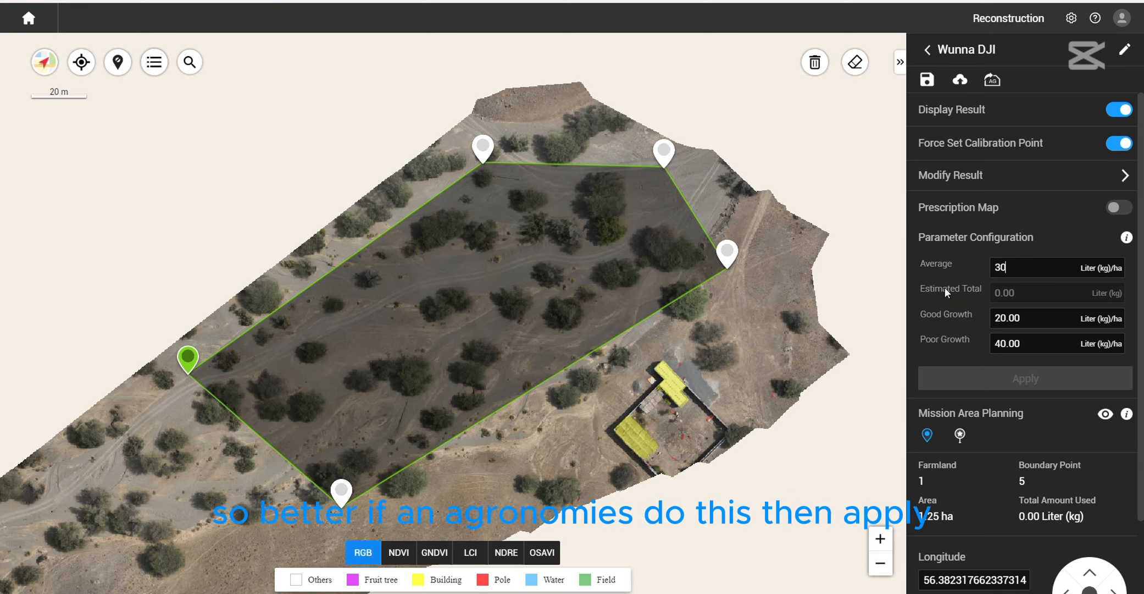
left_click(1046, 230)
- Generate the prescription map from the configured rates, applying the settings to all fields
left_click(1047, 384)
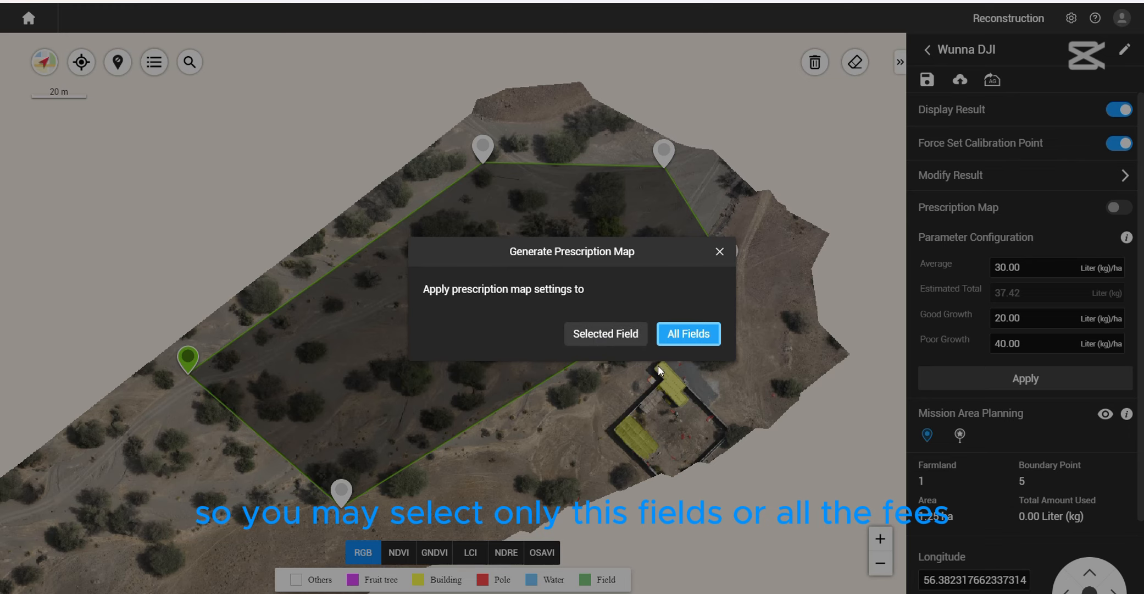
left_click(689, 334)
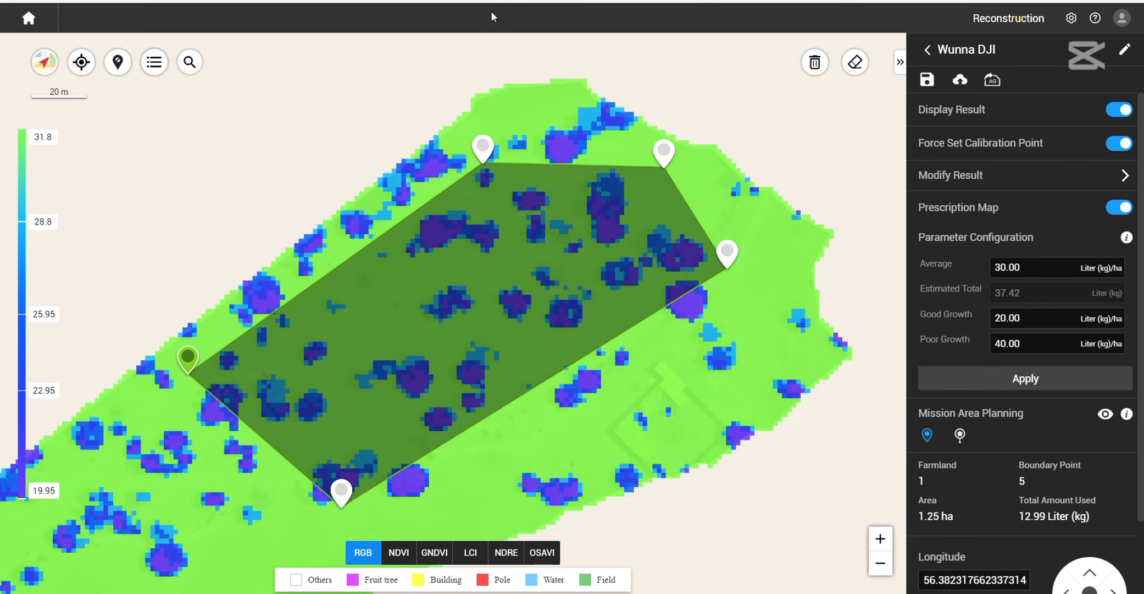
mouse_move(498, 162)
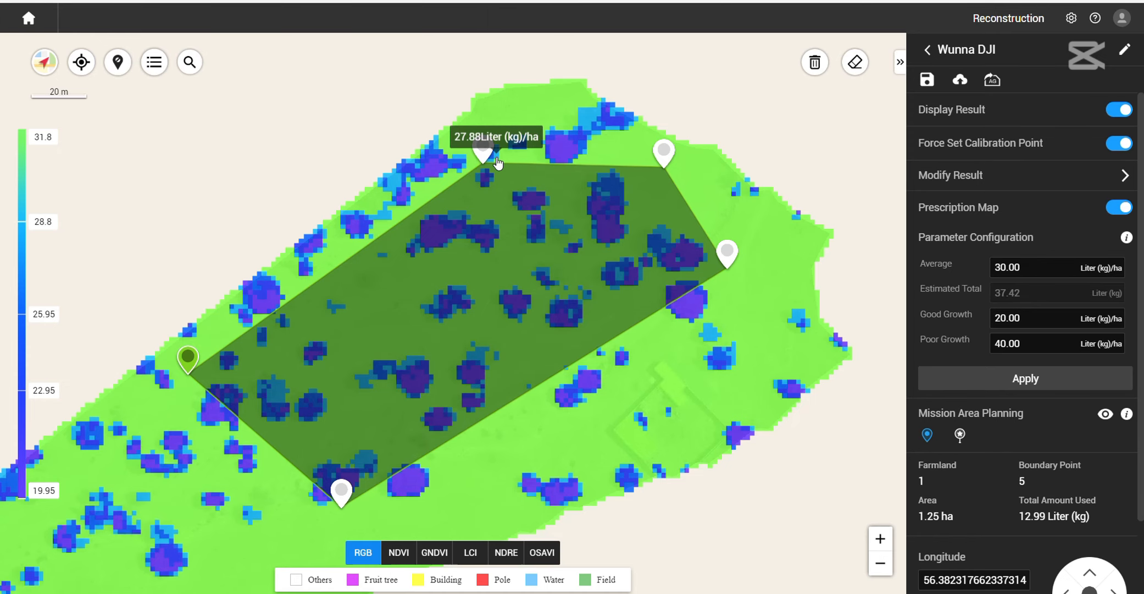